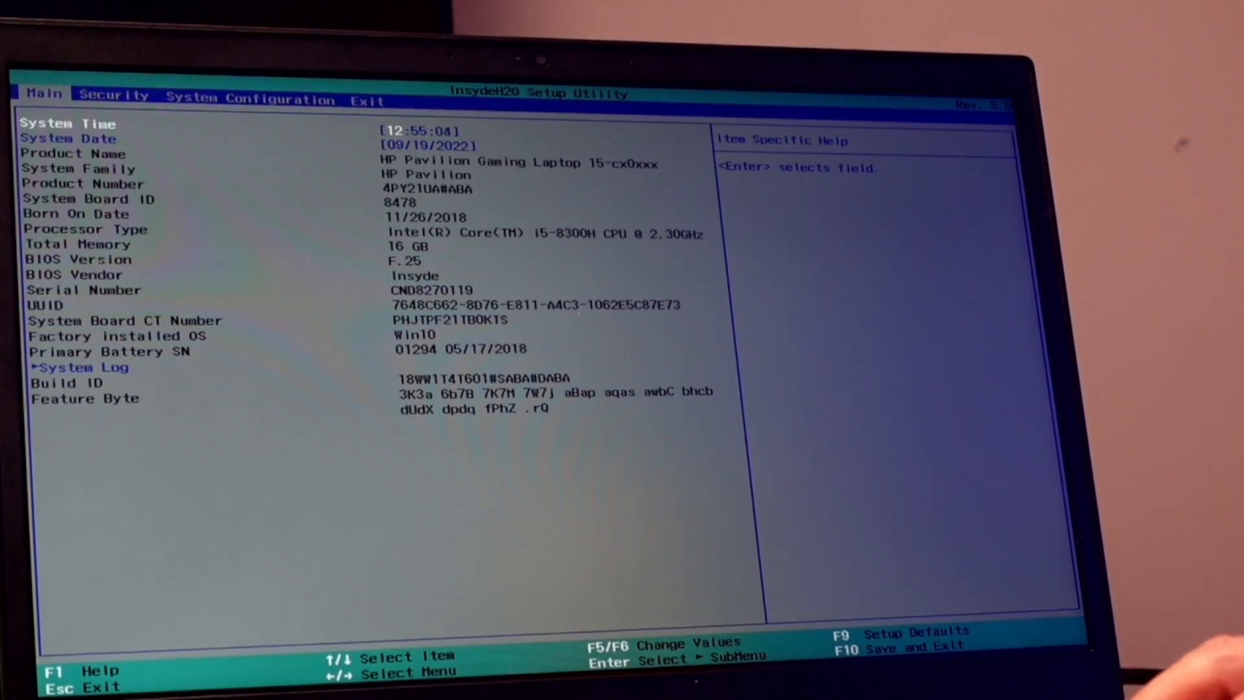
- Check the Virtualization Technology setting in the BIOS system configuration
{"action": "key", "text": "Right"}
{"action": "key", "text": "Right"}
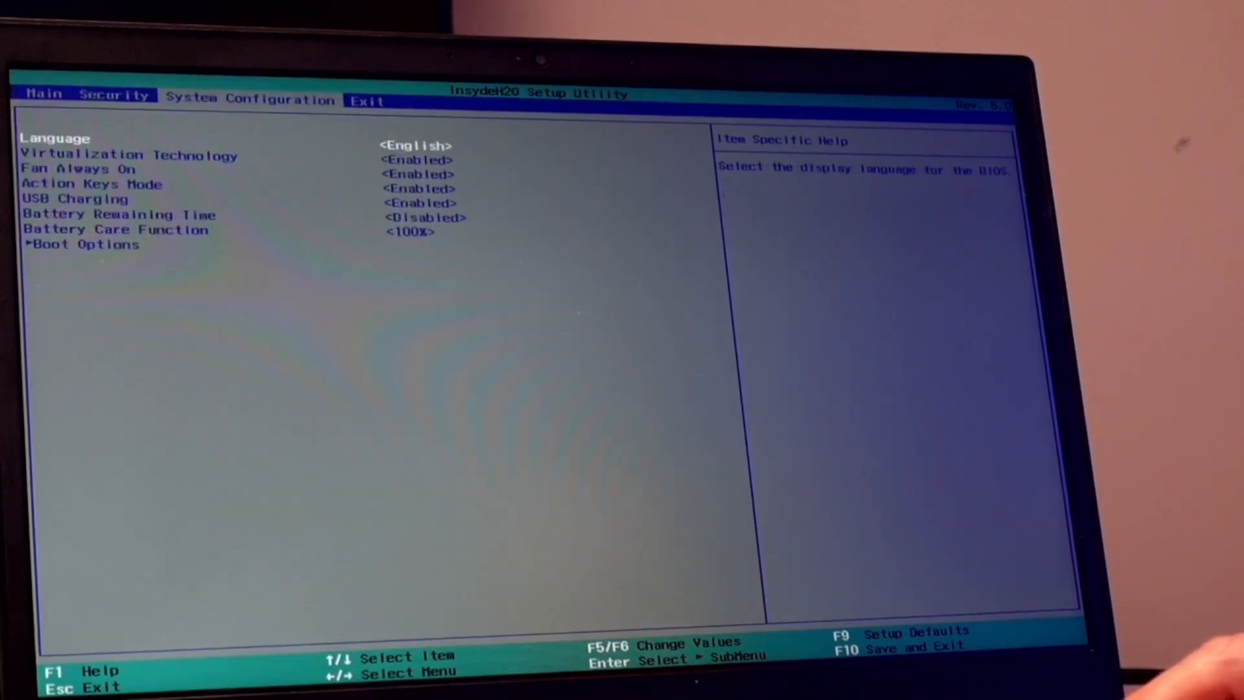
{"action": "key", "text": "Down"}
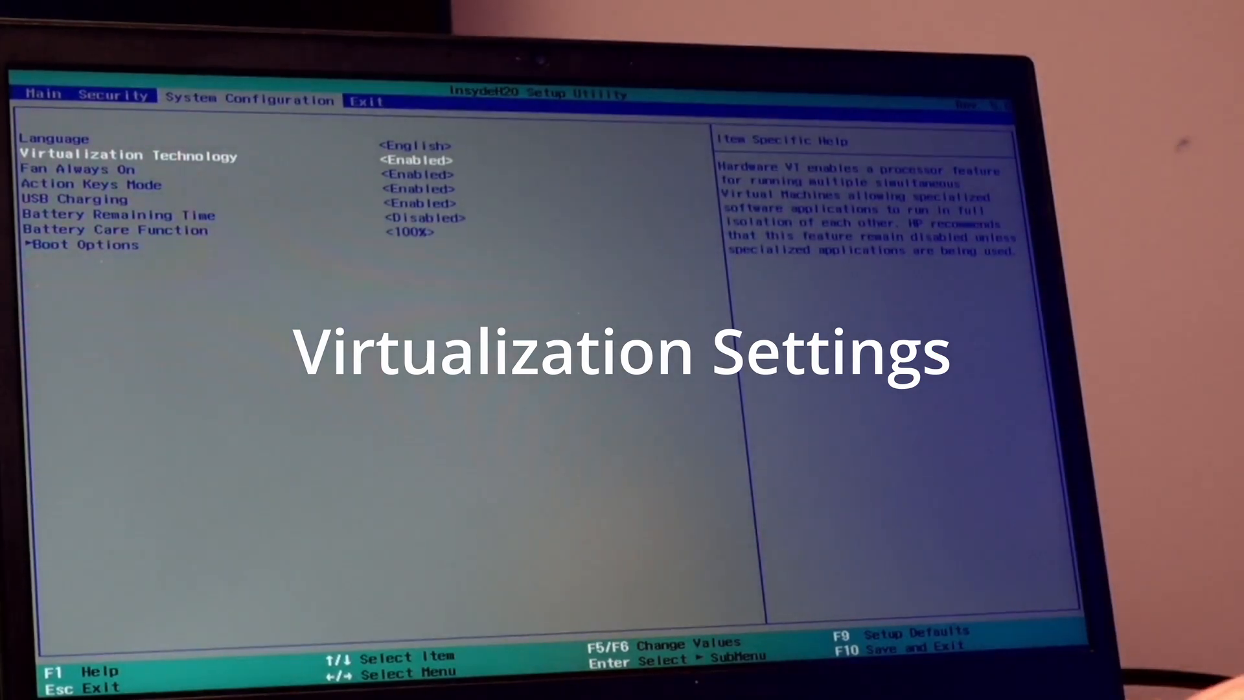
{"action": "key", "text": "Right"}
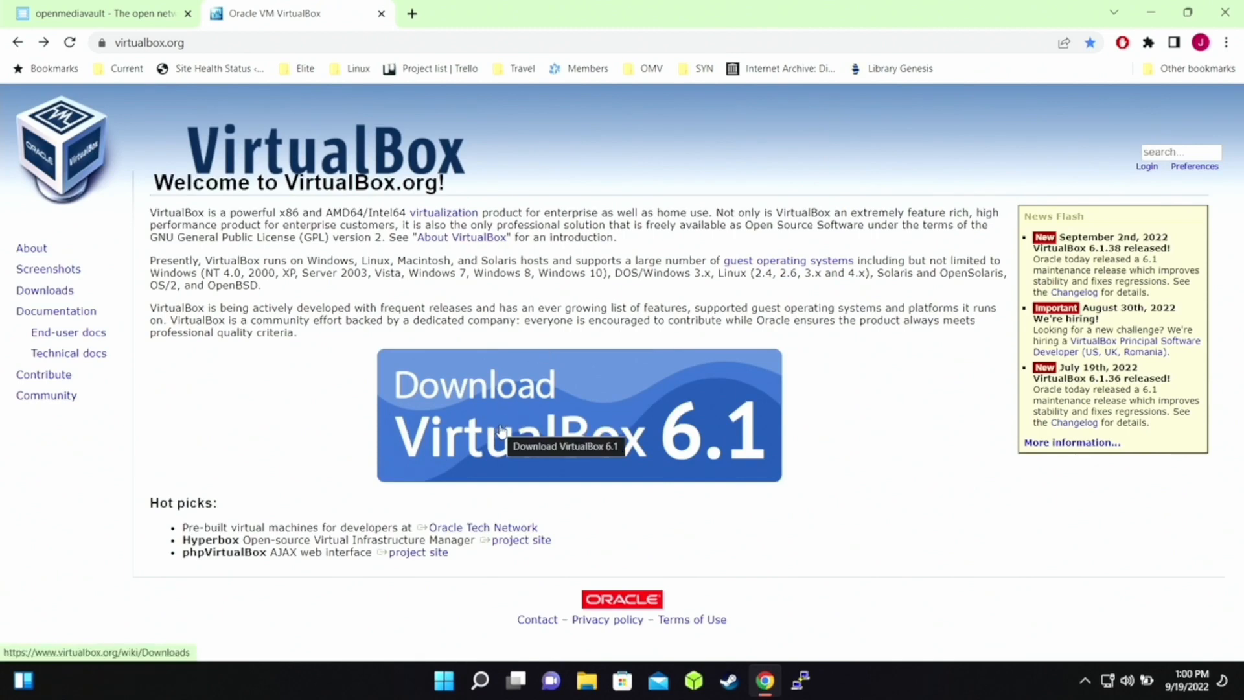
- Look over the openmediavault home page, including its introduction and download section
{"action": "left_click", "coordinate": [117, 19]}
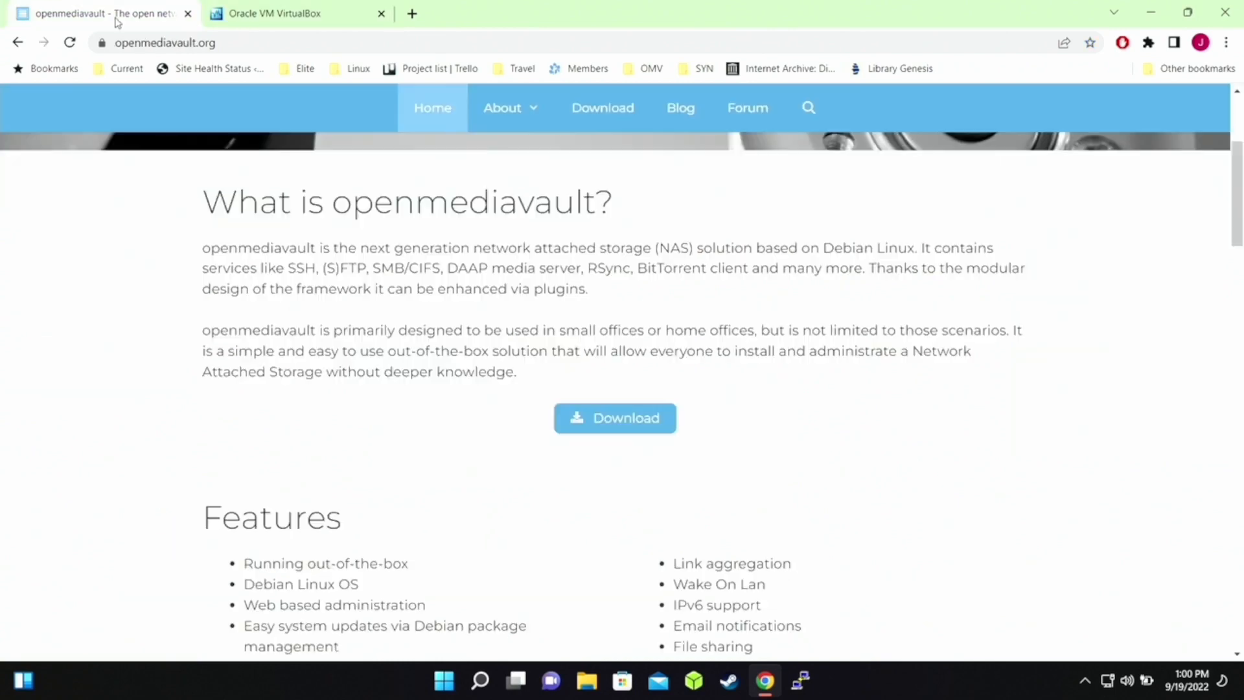
{"action": "scroll", "coordinate": [234, 259], "scroll_direction": "down", "scroll_amount": 4}
{"action": "scroll", "coordinate": [272, 289], "scroll_direction": "up", "scroll_amount": 8}
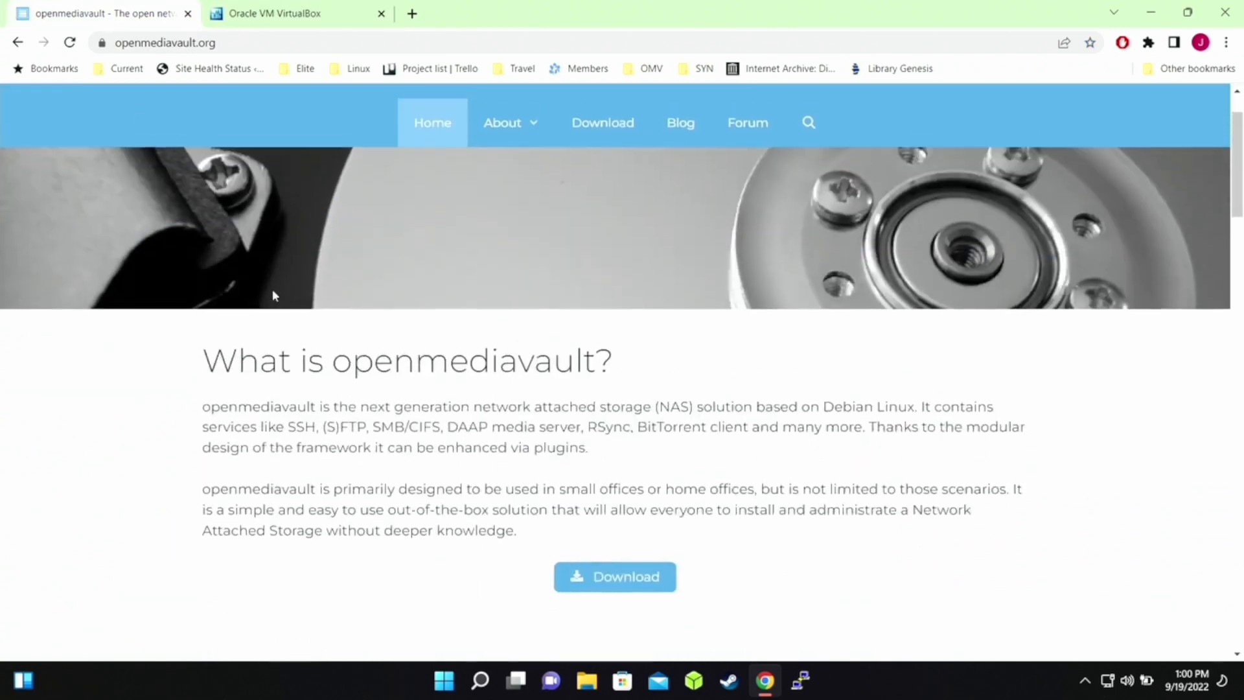
{"action": "scroll", "coordinate": [274, 288], "scroll_direction": "down", "scroll_amount": 2}
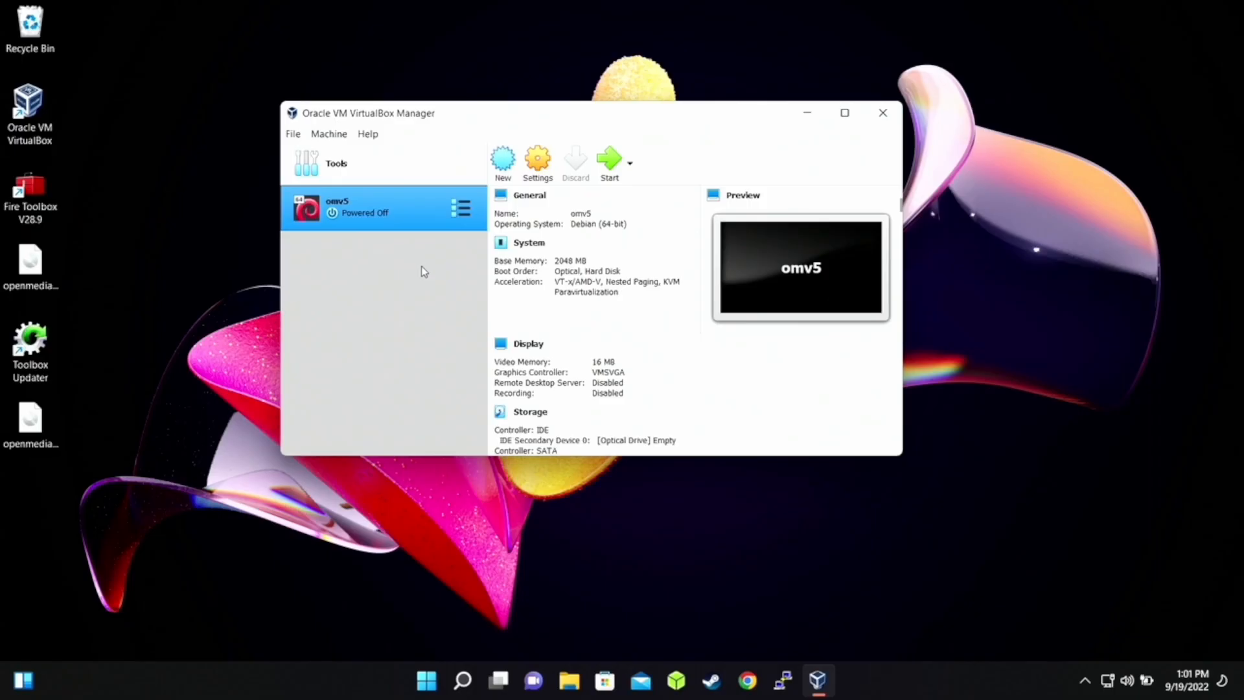
- Define a new virtual machine named OMV with type Linux, version Debian (64-bit) and 2048 MB of memory
{"action": "left_click", "coordinate": [500, 159]}
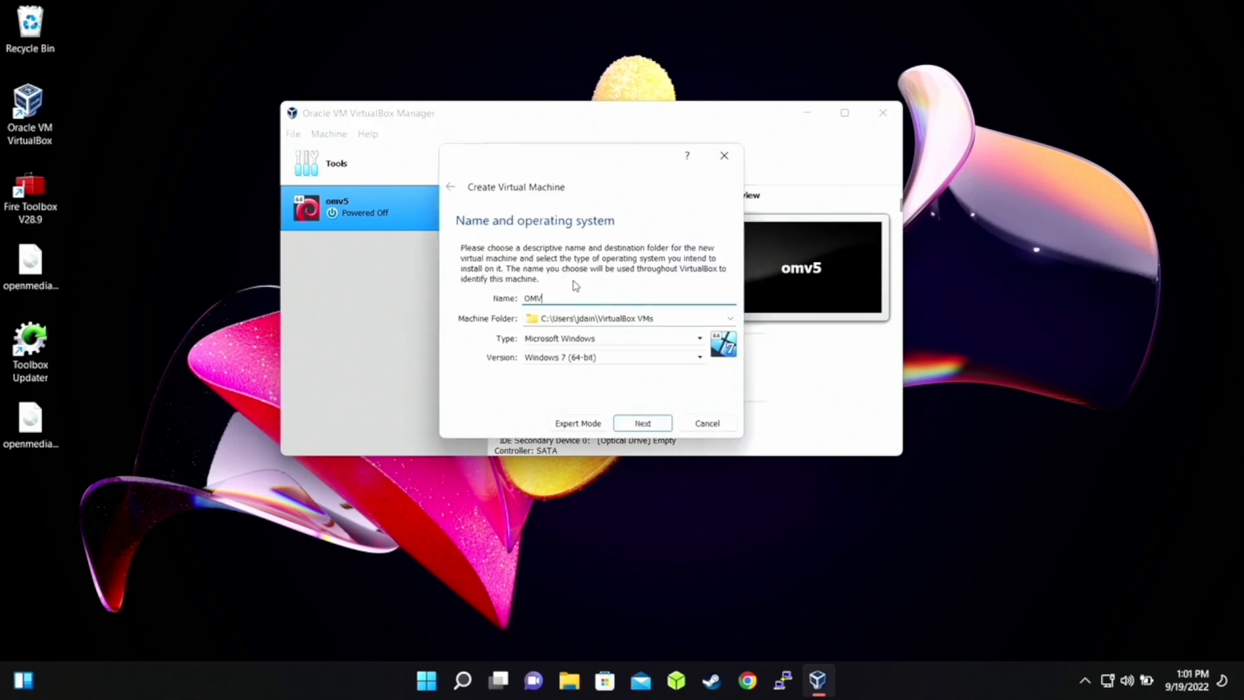
{"action": "left_click", "coordinate": [609, 339]}
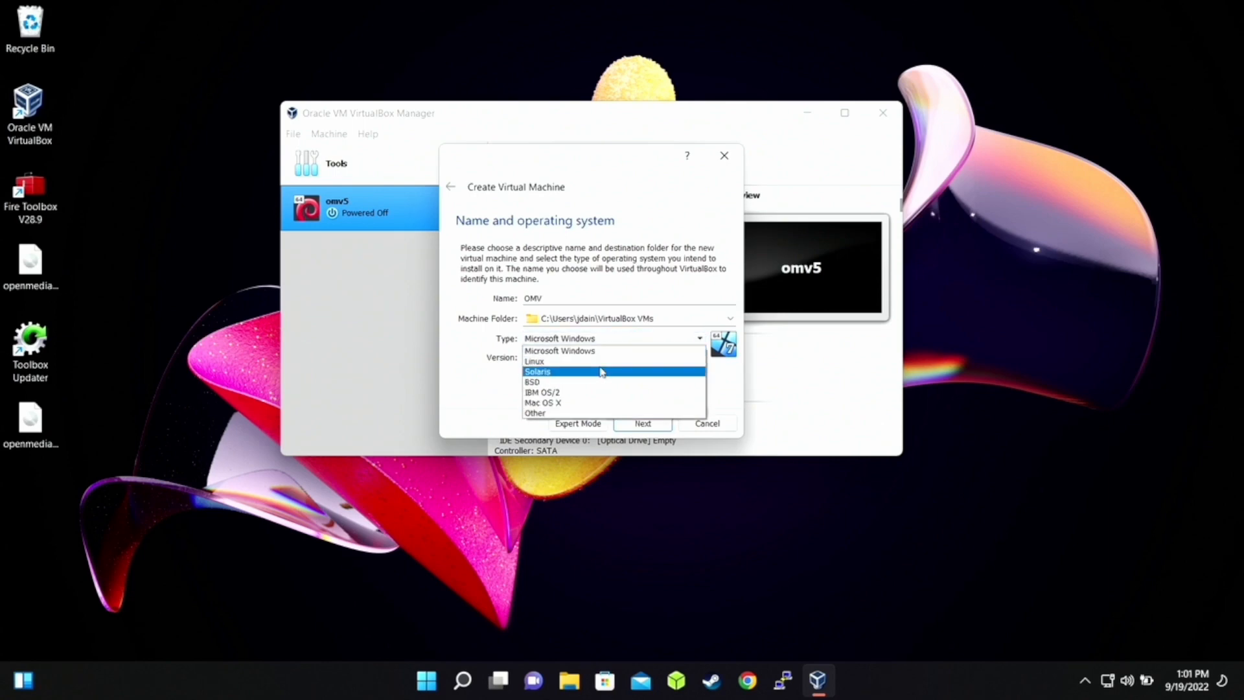
{"action": "left_click", "coordinate": [601, 361]}
{"action": "left_click", "coordinate": [601, 362]}
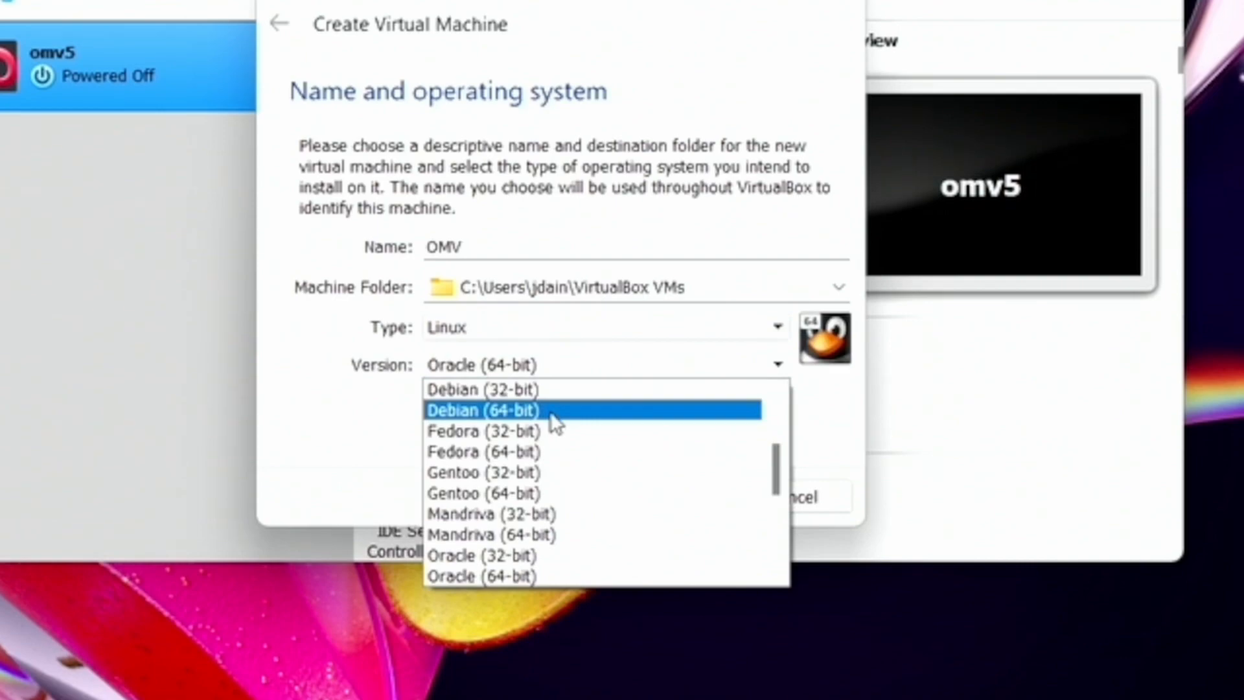
{"action": "left_click", "coordinate": [554, 415]}
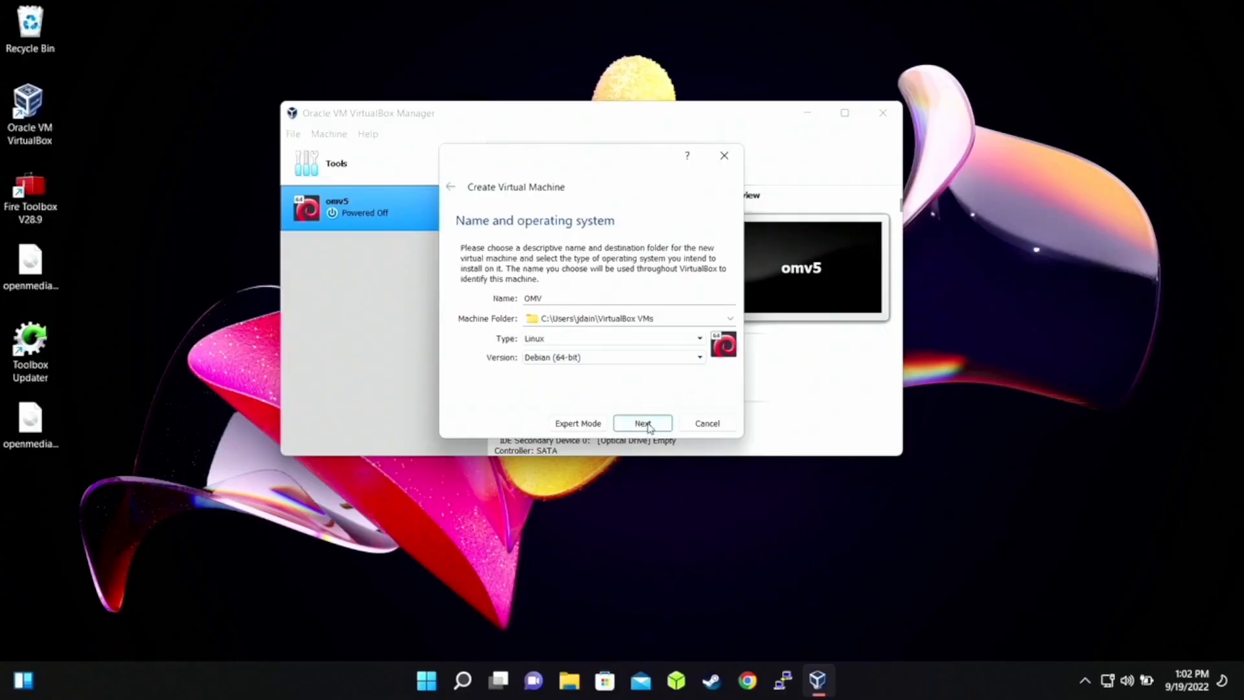
{"action": "left_click", "coordinate": [648, 427]}
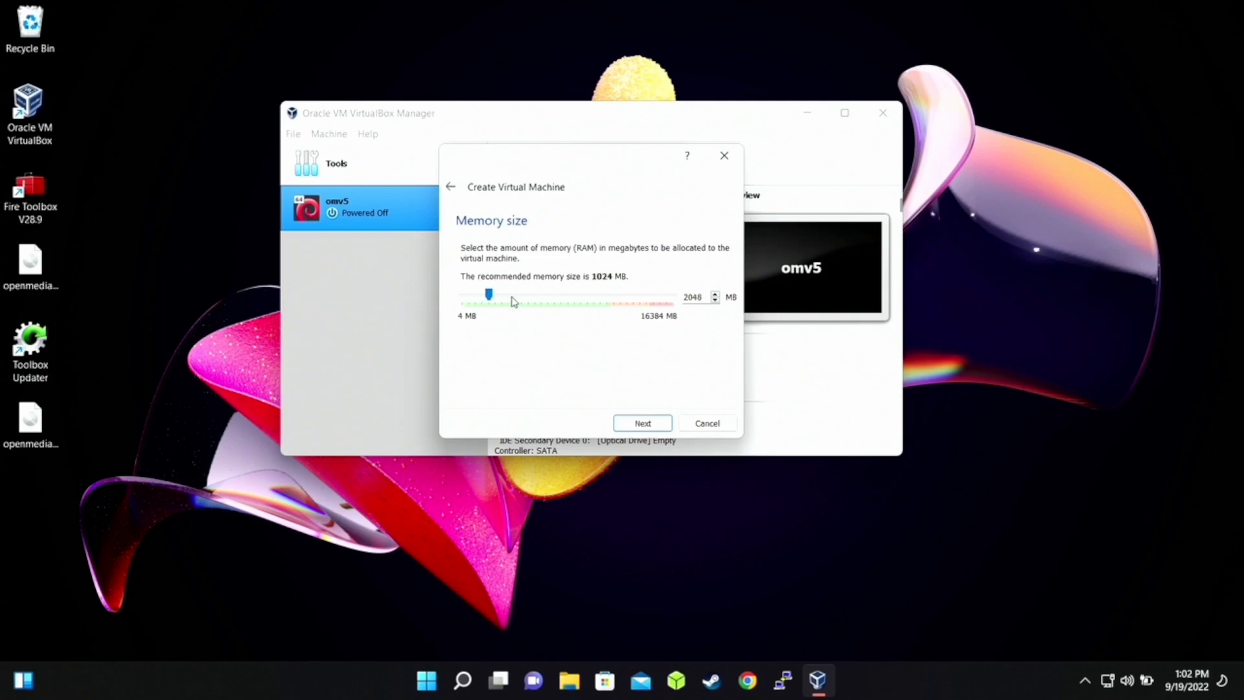
{"action": "left_click", "coordinate": [652, 425]}
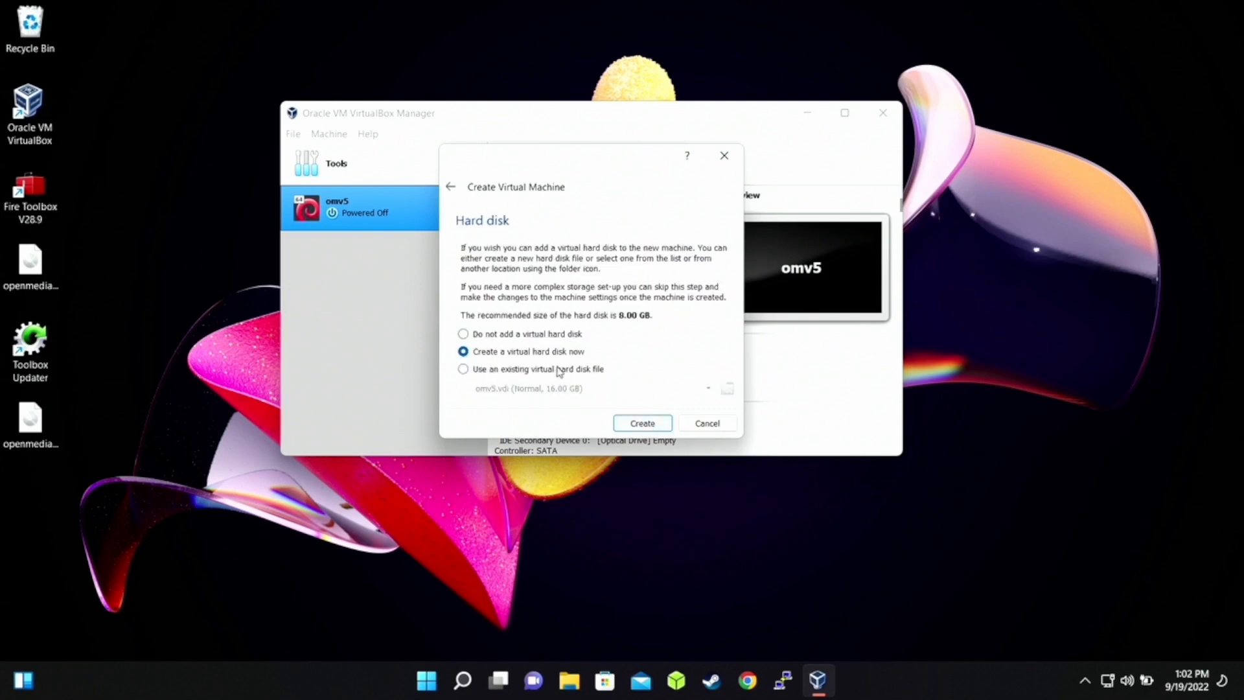
- Create a new dynamically allocated 16 GB VHD virtual hard disk for the OMV machine
{"action": "left_click", "coordinate": [643, 425]}
{"action": "left_click", "coordinate": [450, 285]}
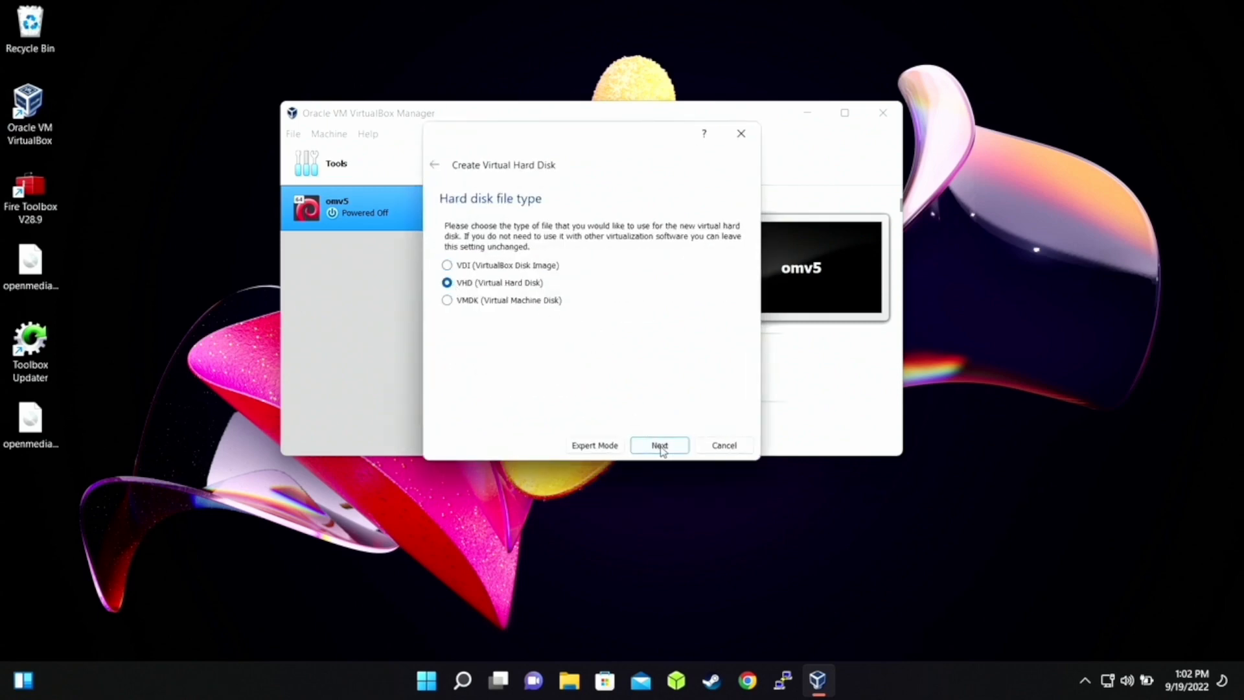
{"action": "left_click", "coordinate": [658, 446]}
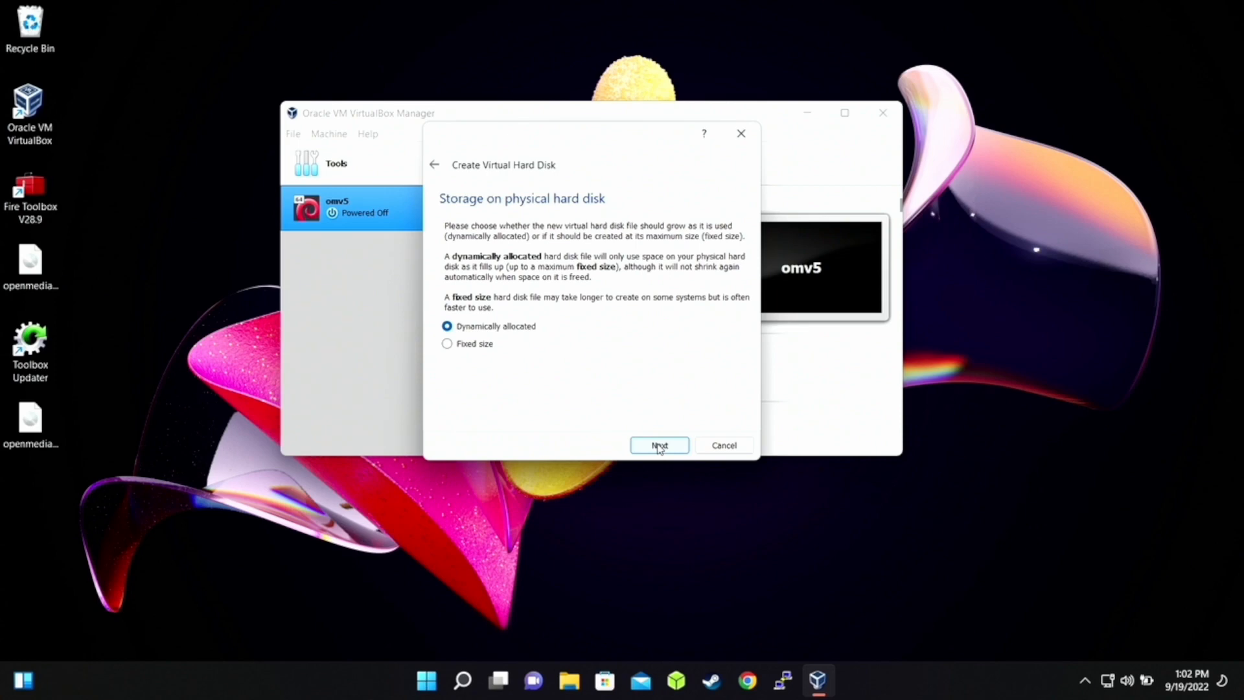
{"action": "left_click", "coordinate": [659, 446]}
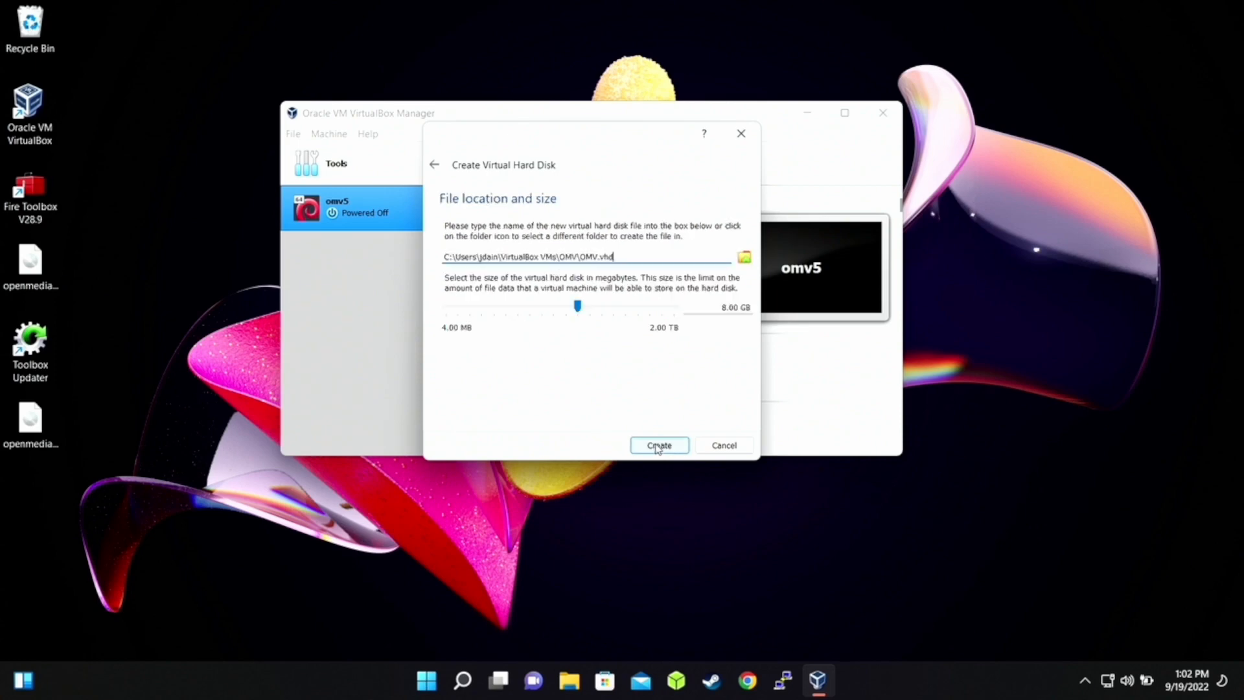
{"action": "left_click", "coordinate": [617, 308]}
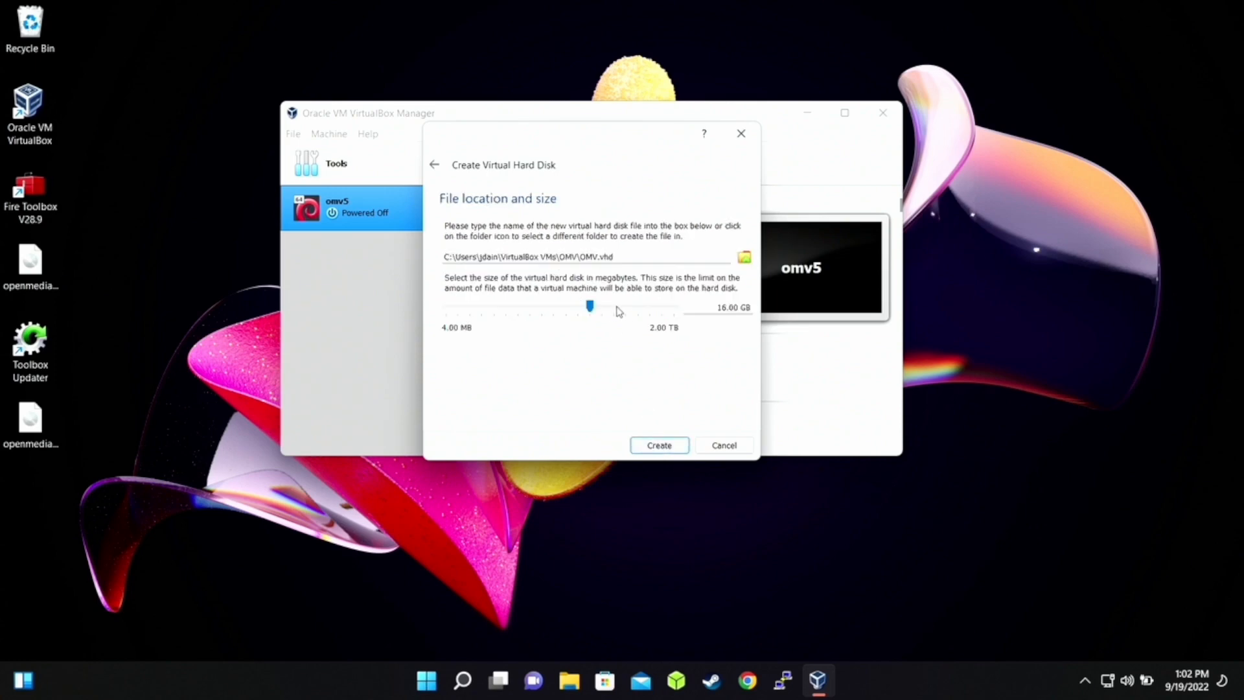
{"action": "left_click", "coordinate": [660, 445]}
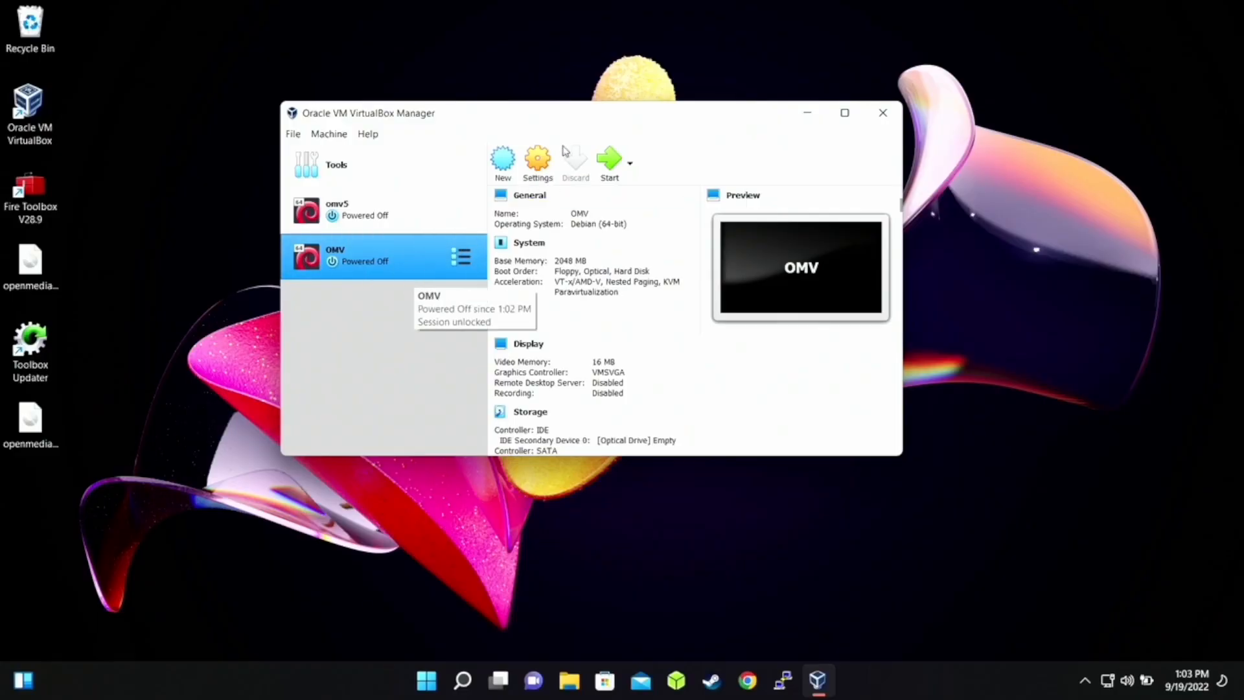
- Set the OMV machine's processor count to 2 in its system settings
{"action": "left_click", "coordinate": [538, 165]}
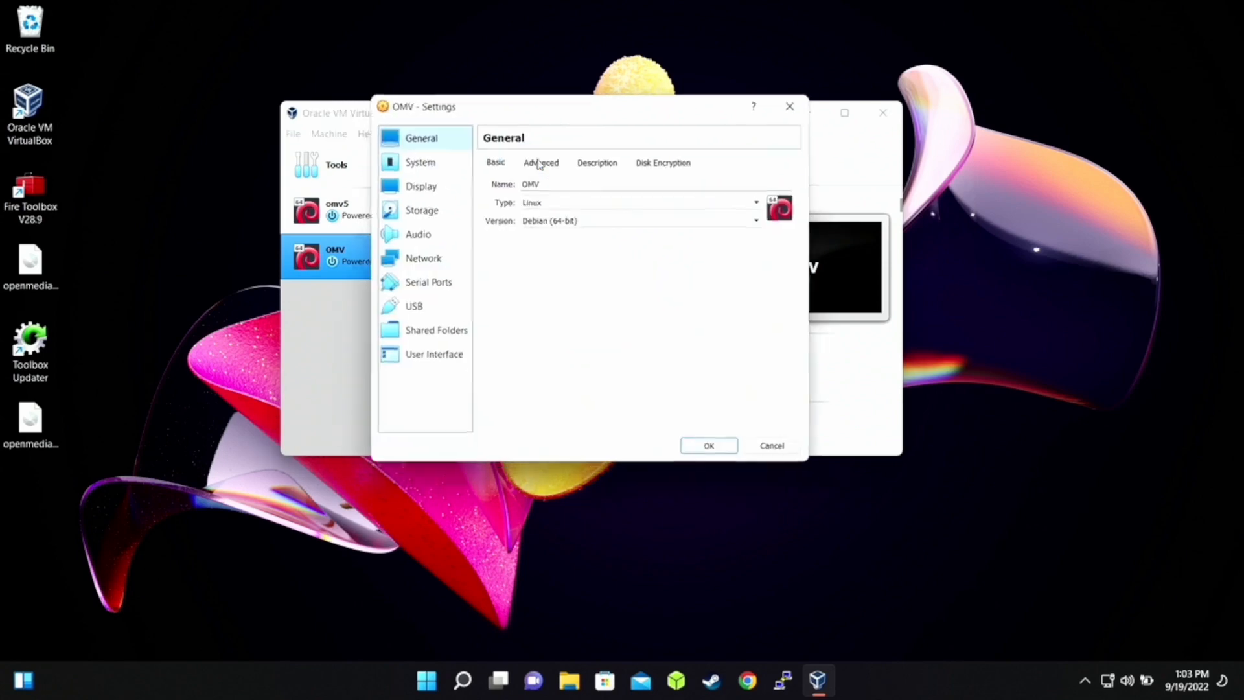
{"action": "left_click", "coordinate": [438, 163]}
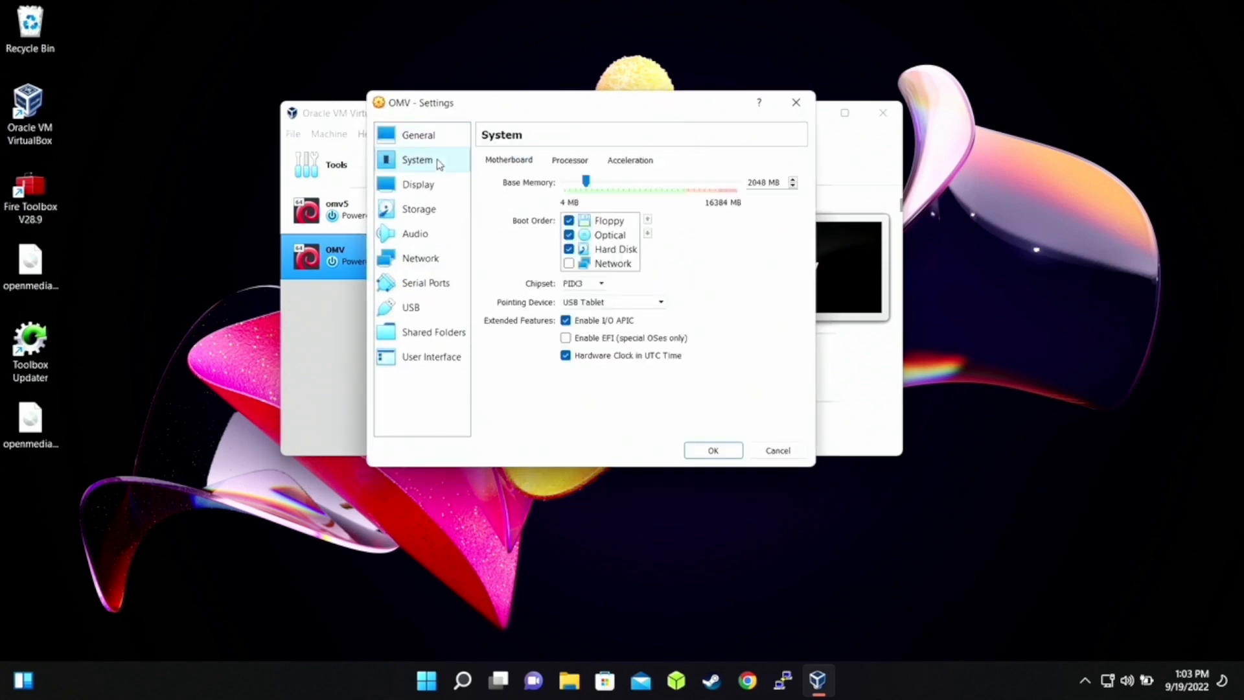
{"action": "left_click", "coordinate": [566, 221]}
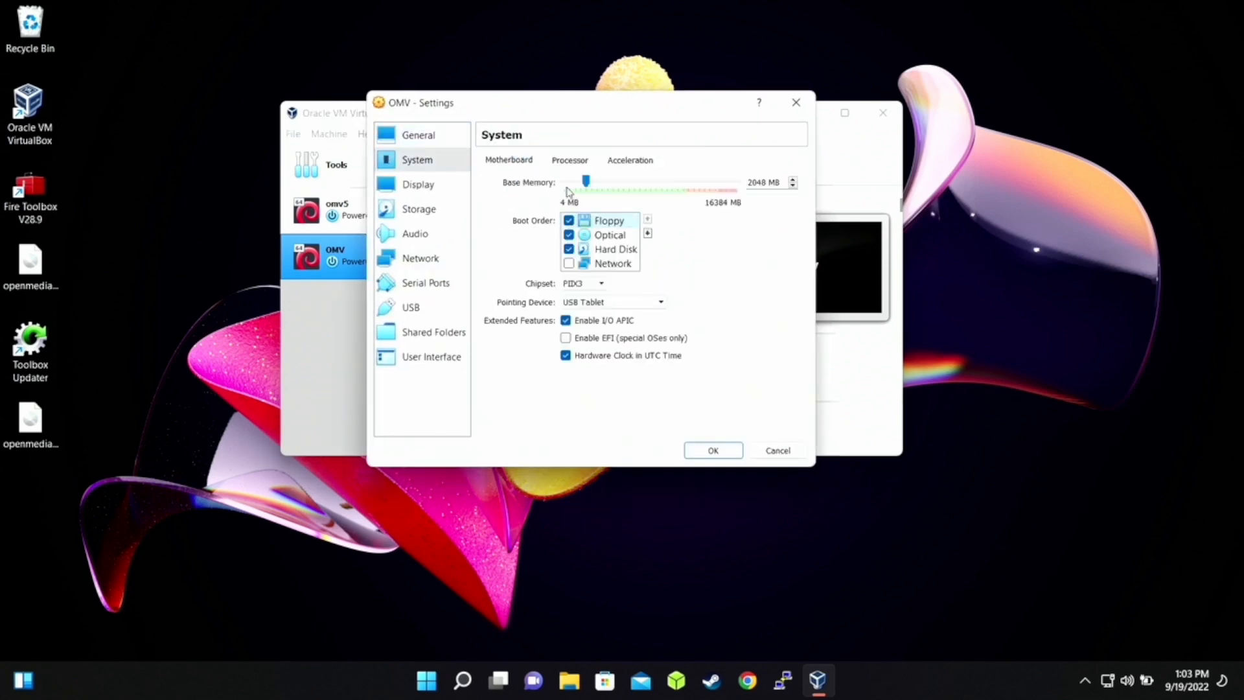
{"action": "left_click", "coordinate": [573, 161]}
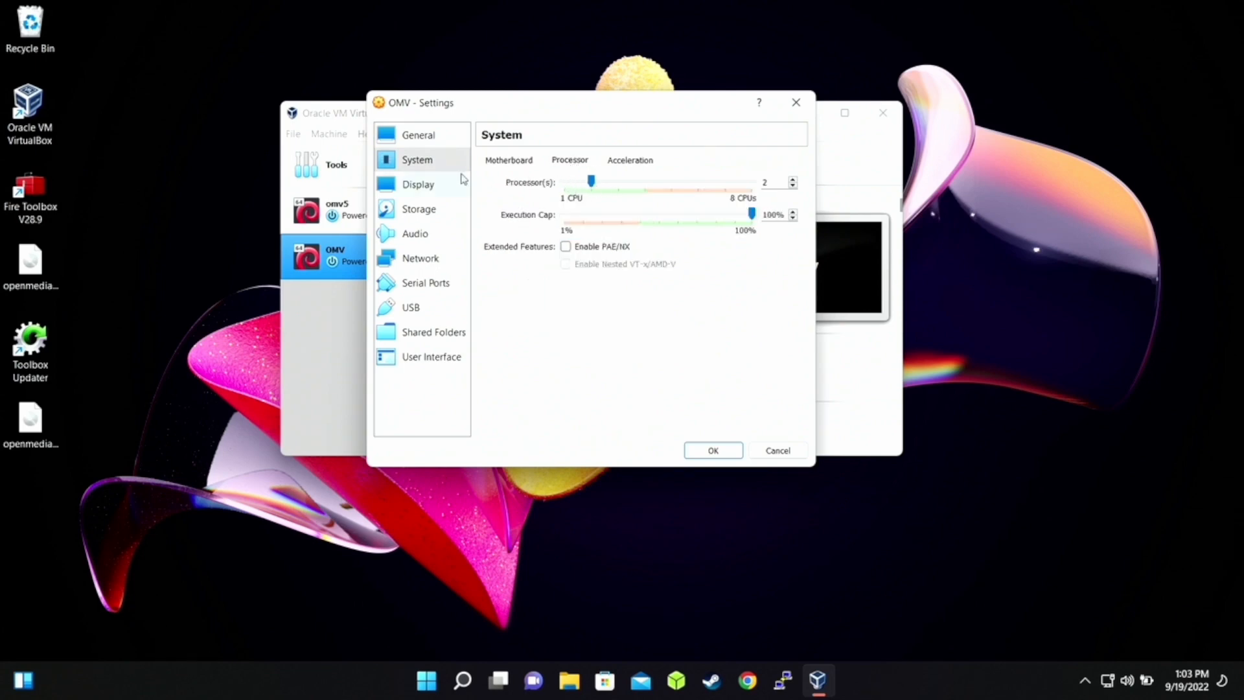
- Load openmediavault_6.0.24-amd64.iso into the OMV machine's empty IDE optical drive
{"action": "left_click", "coordinate": [436, 211]}
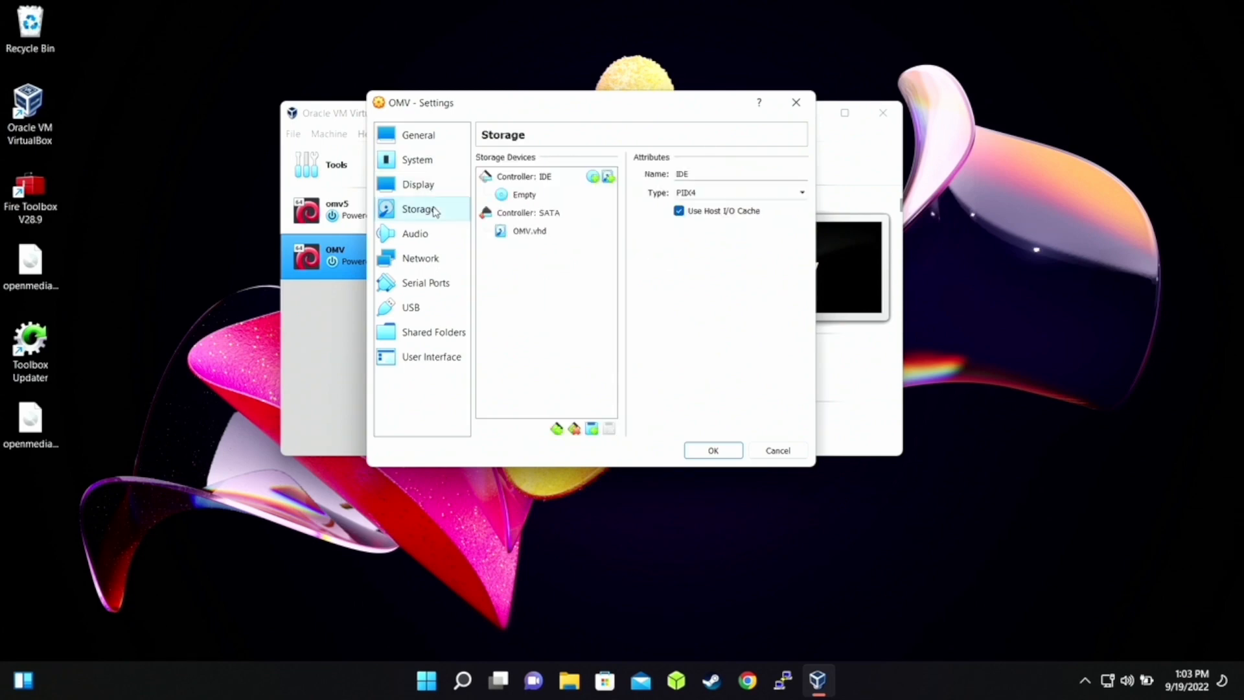
{"action": "left_click", "coordinate": [542, 195]}
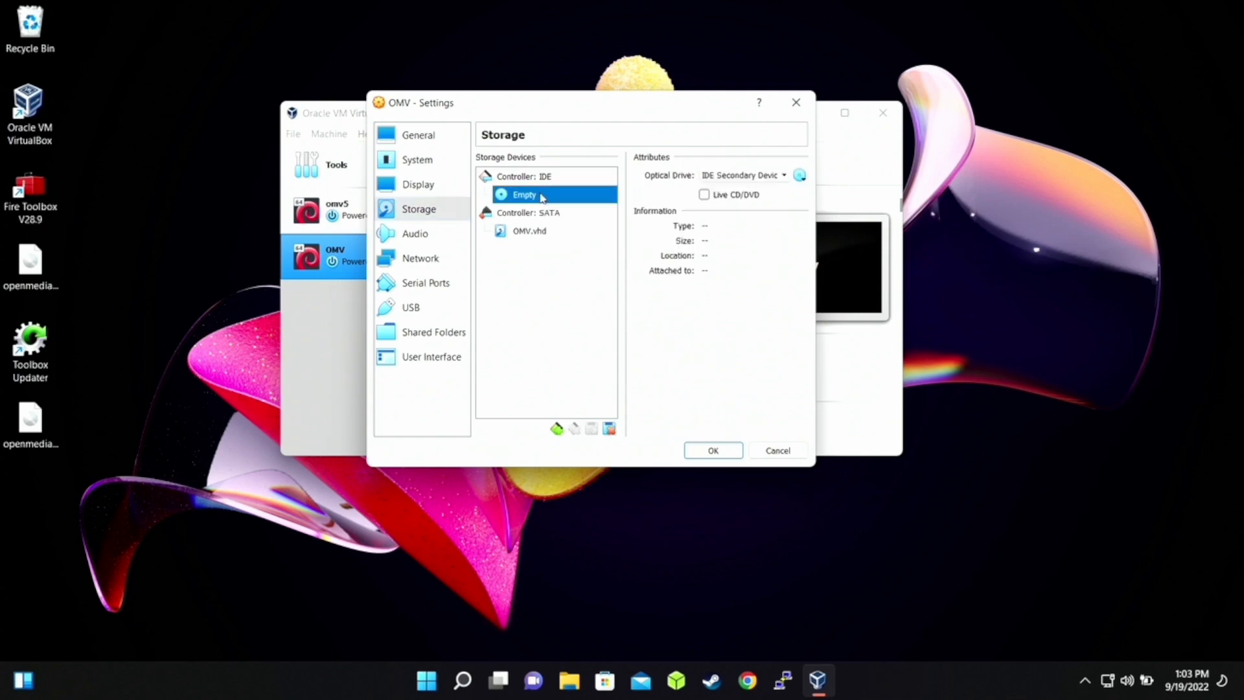
{"action": "left_click", "coordinate": [800, 176]}
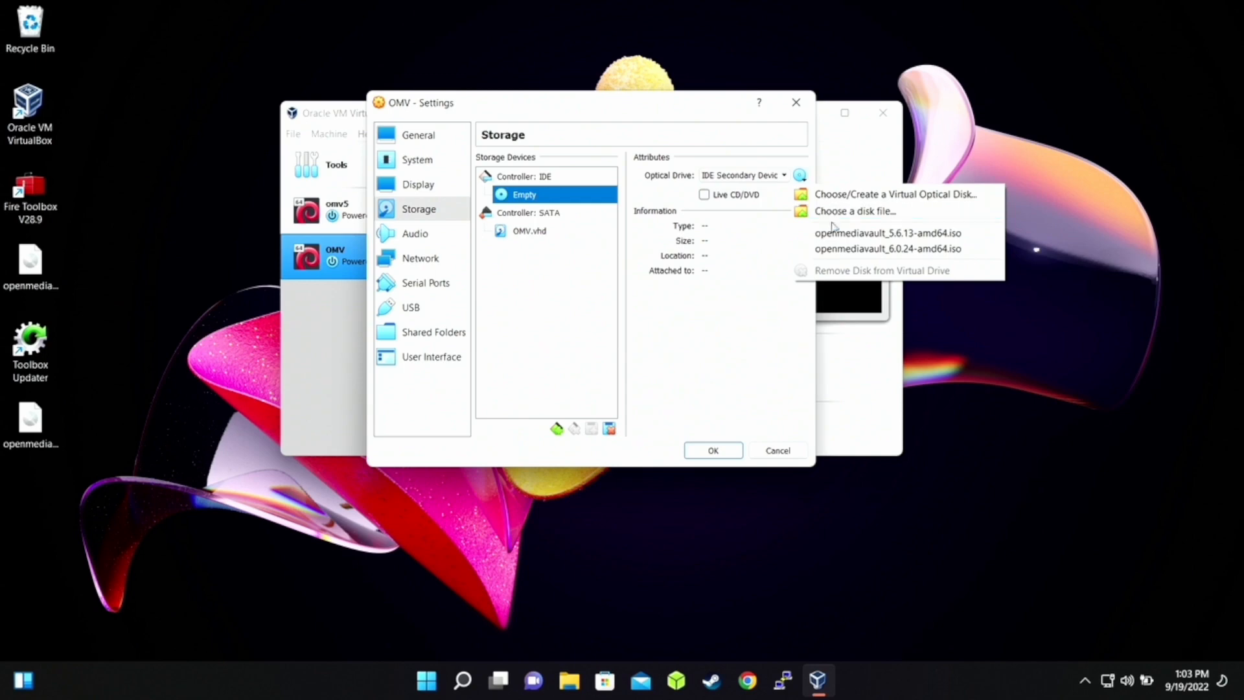
{"action": "left_click", "coordinate": [838, 250]}
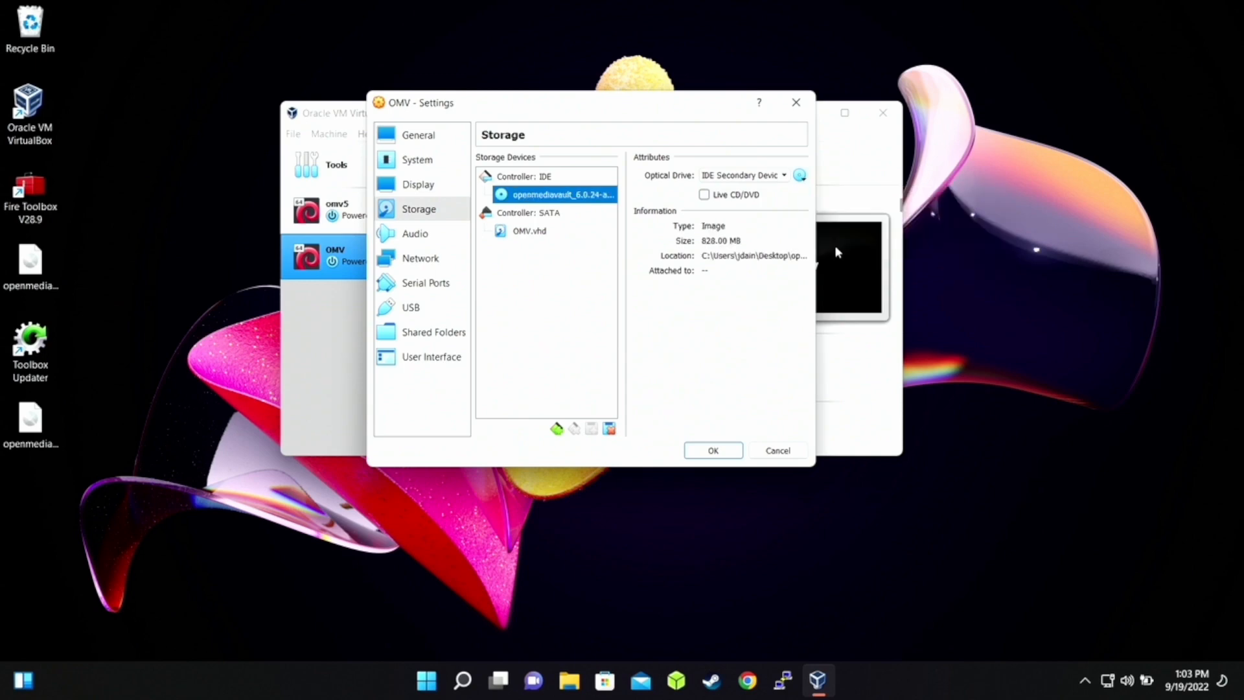
- Attach the OMV machine's first network adapter to Bridged Adapter and save the settings
{"action": "left_click", "coordinate": [436, 261]}
{"action": "left_click", "coordinate": [616, 202]}
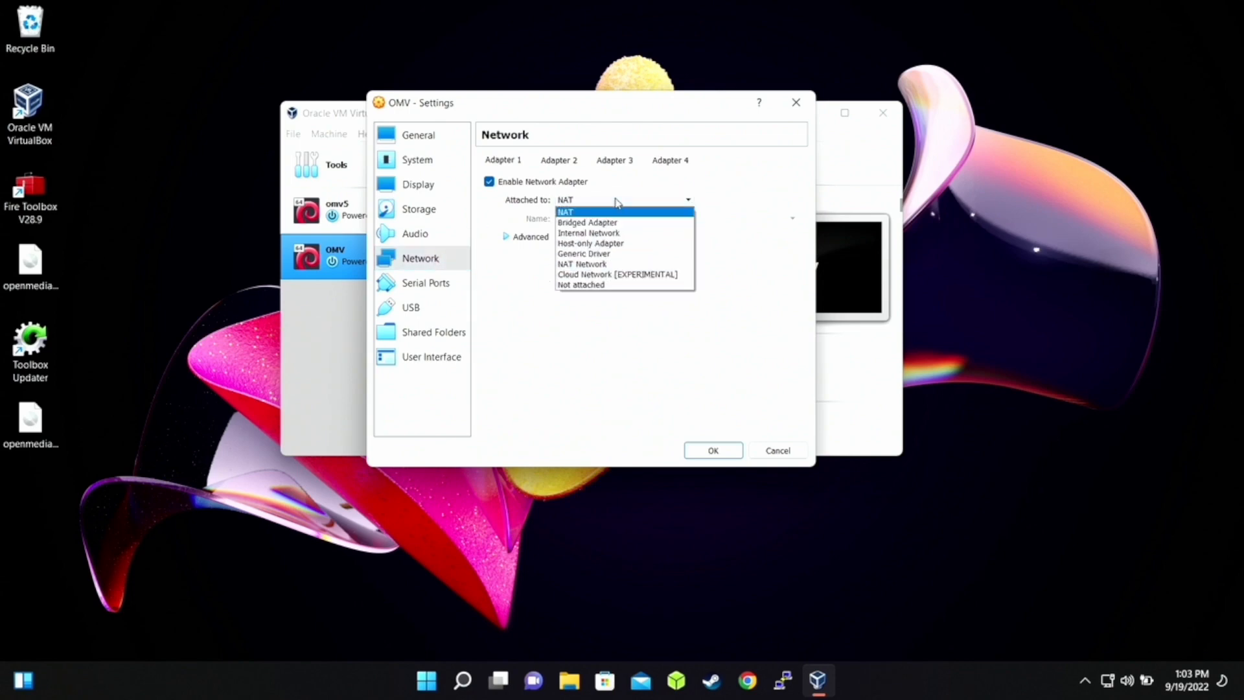
{"action": "left_click", "coordinate": [620, 222]}
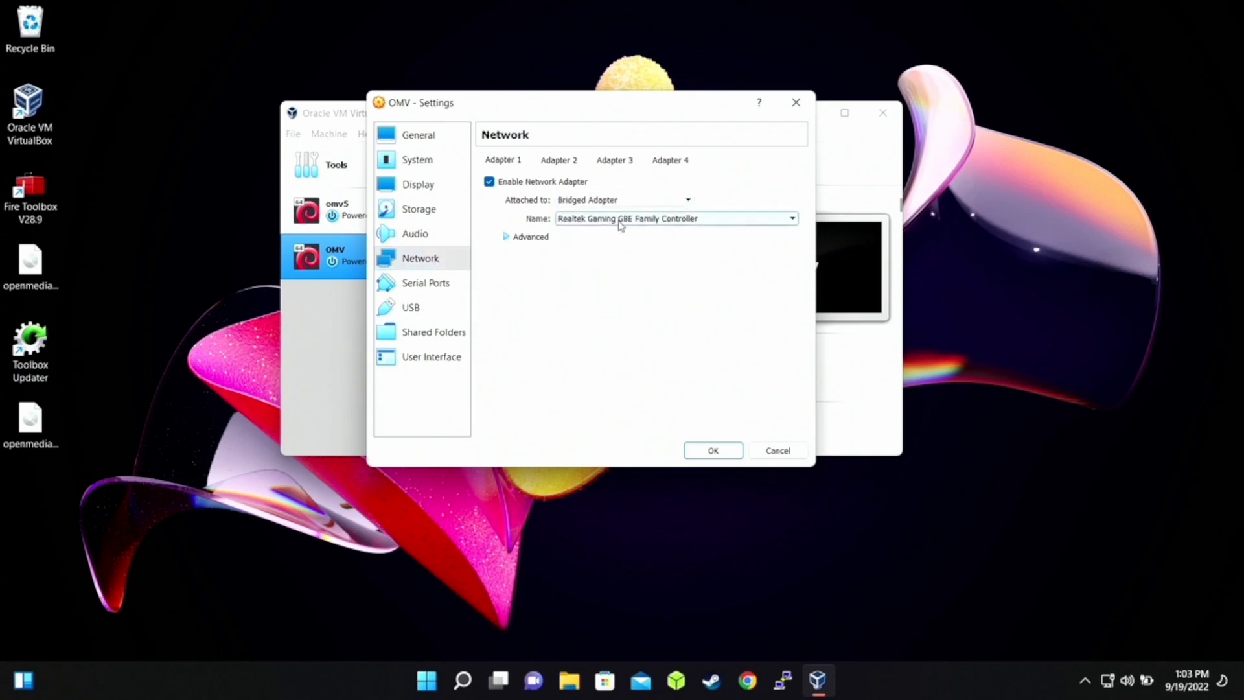
{"action": "left_click", "coordinate": [713, 450]}
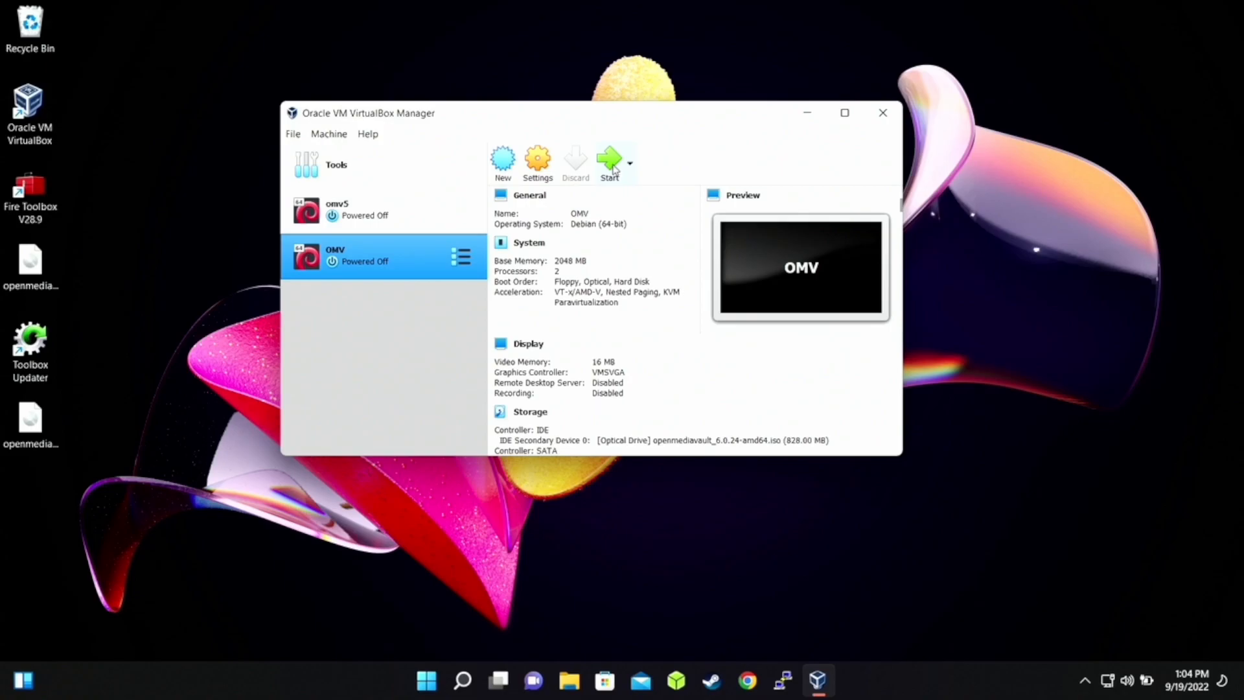
- Start the OMV machine and run Install with English as the language and American English as the keymap
{"action": "left_click", "coordinate": [612, 162]}
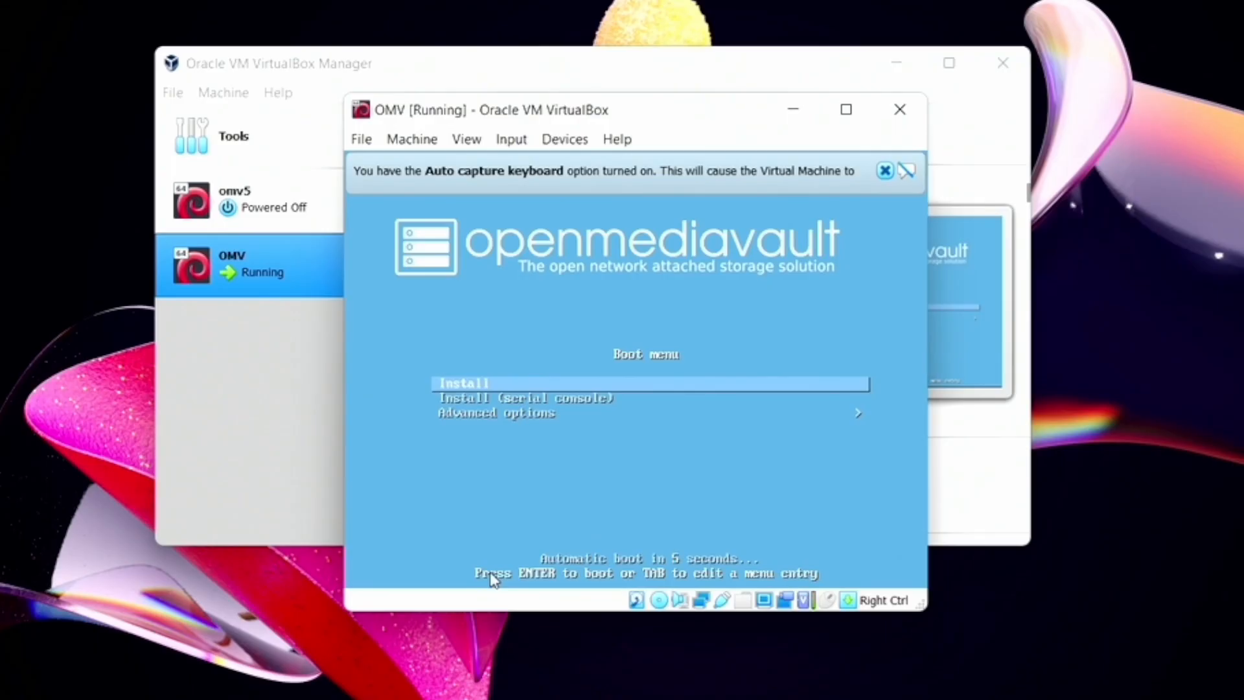
{"action": "key", "text": "Return"}
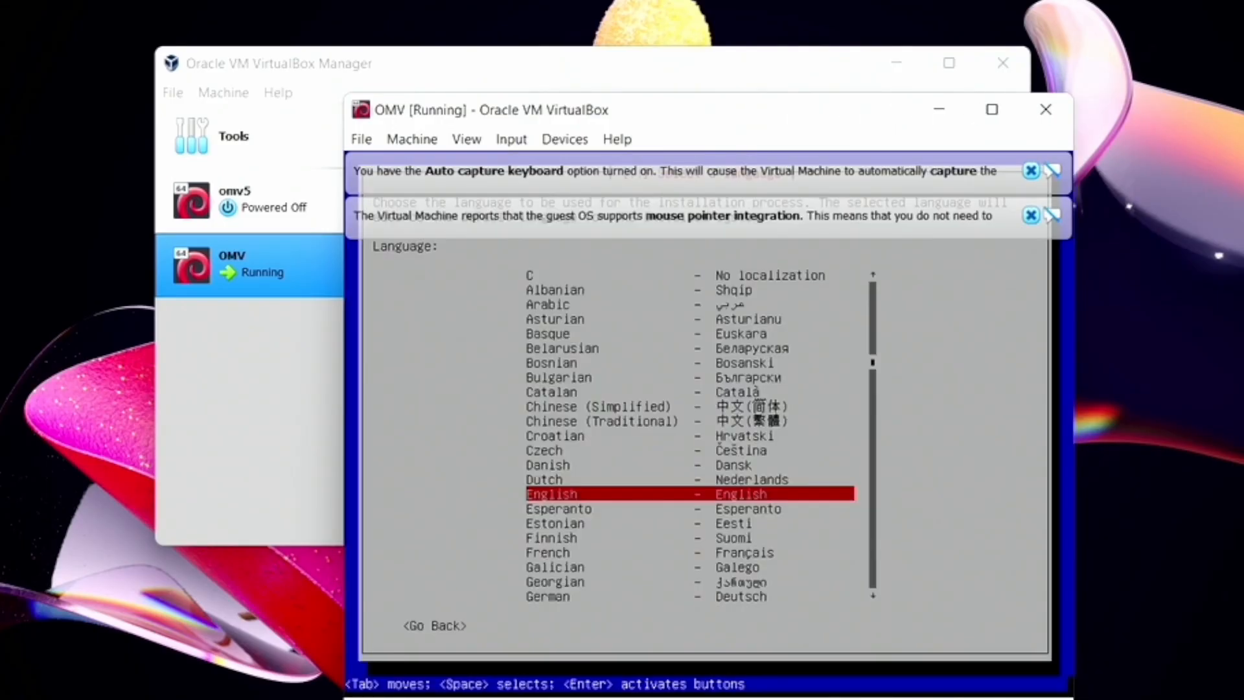
{"action": "key", "text": "Return"}
{"action": "key", "text": "Return"}
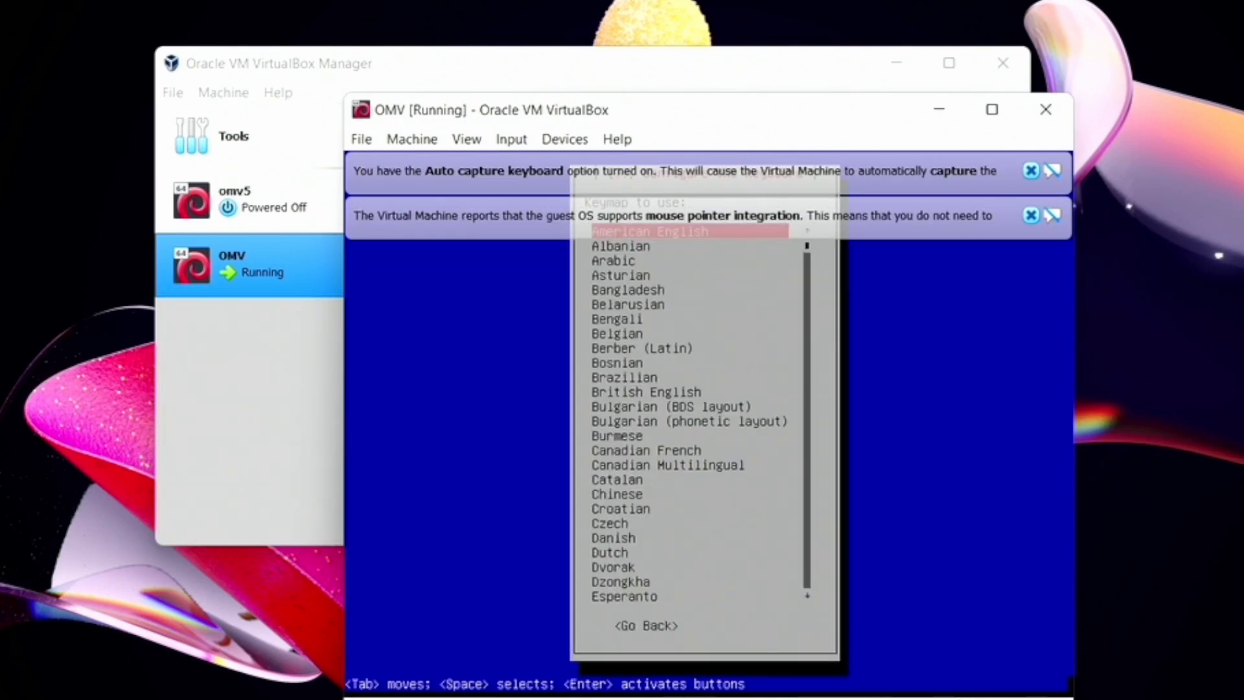
{"action": "key", "text": "Return"}
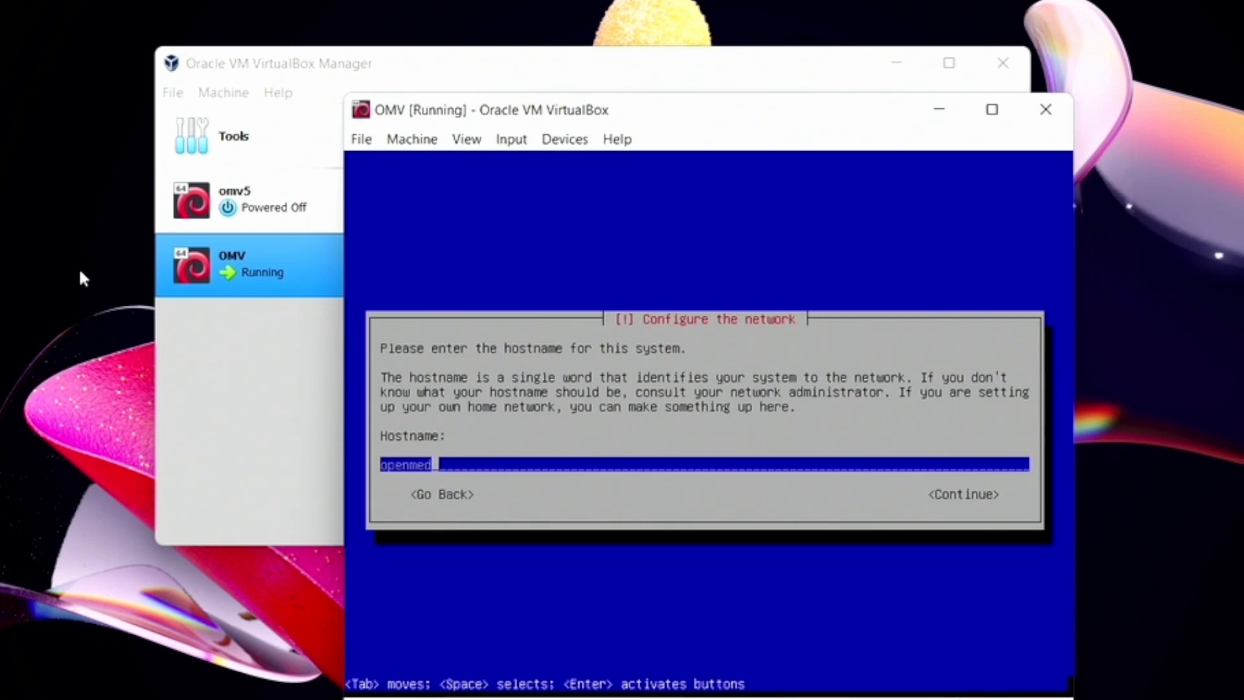
- Confirm the system's hostname, then enter the root password and re-enter it for verification
{"action": "key", "text": "Return"}
{"action": "type", "text": "************"}
{"action": "key", "text": "Return"}
{"action": "type", "text": "************"}
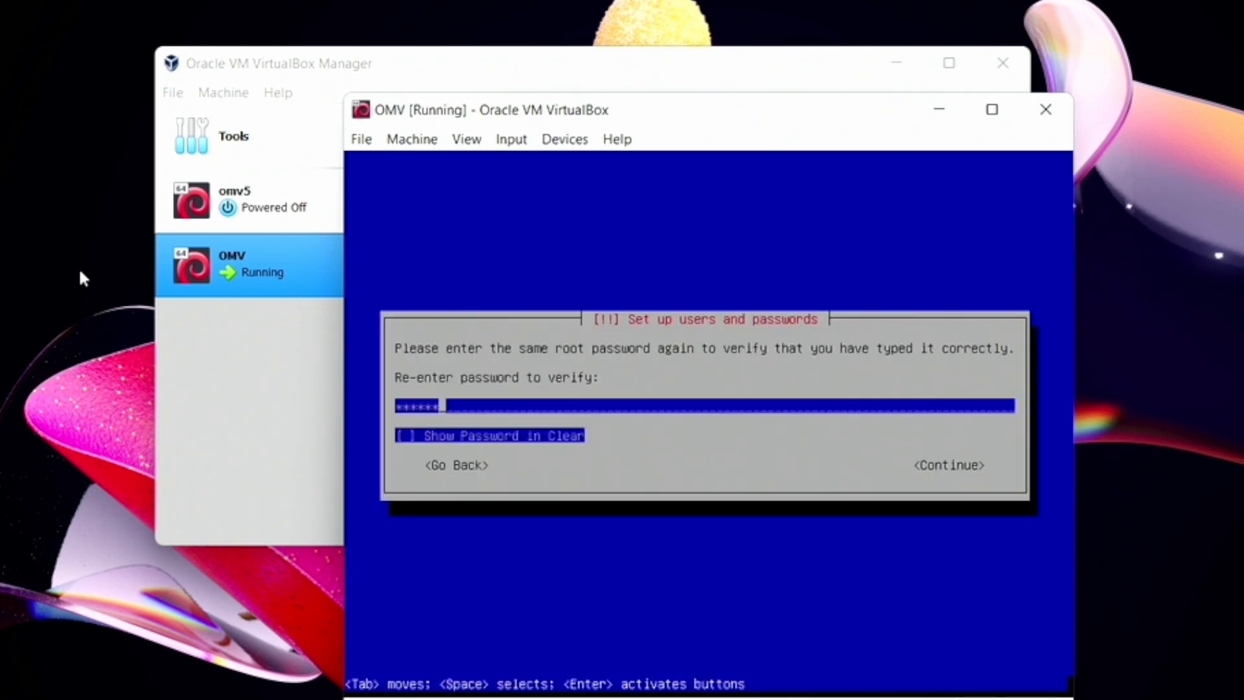
{"action": "key", "text": "Return"}
{"action": "key", "text": "Return"}
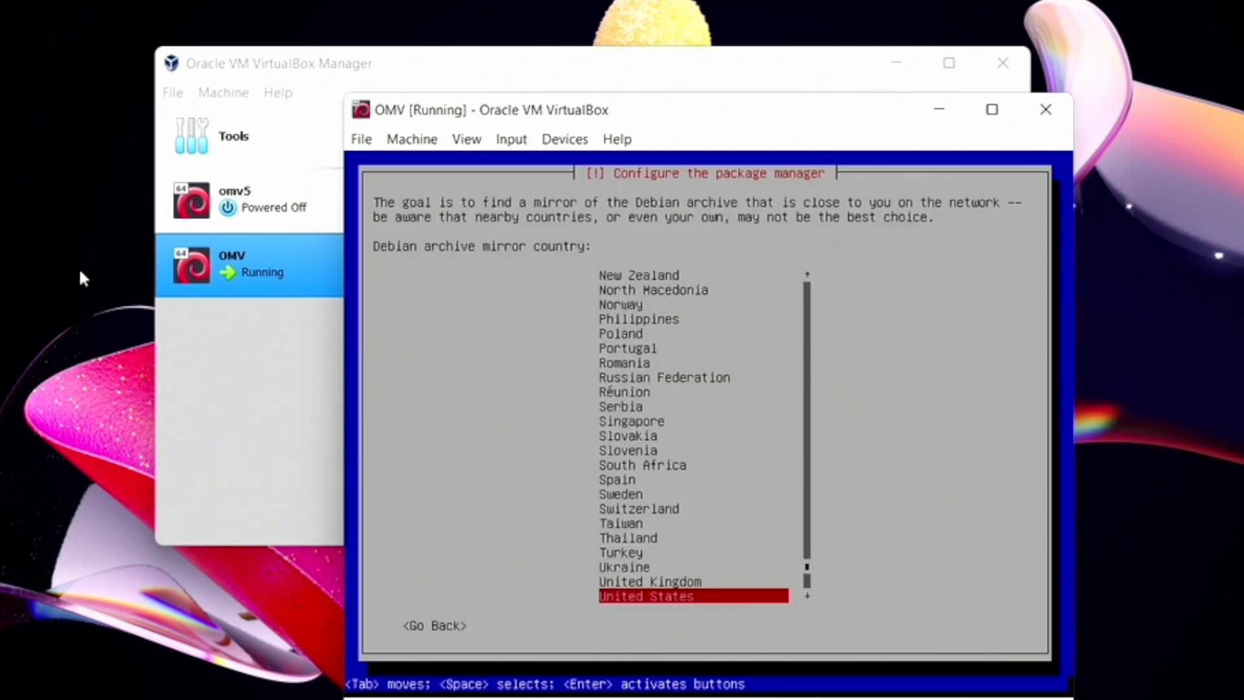
- Choose United States as the Debian archive mirror country and accept the remaining package manager settings
{"action": "key", "text": "Return"}
{"action": "key", "text": "Return"}
{"action": "key", "text": "Return"}
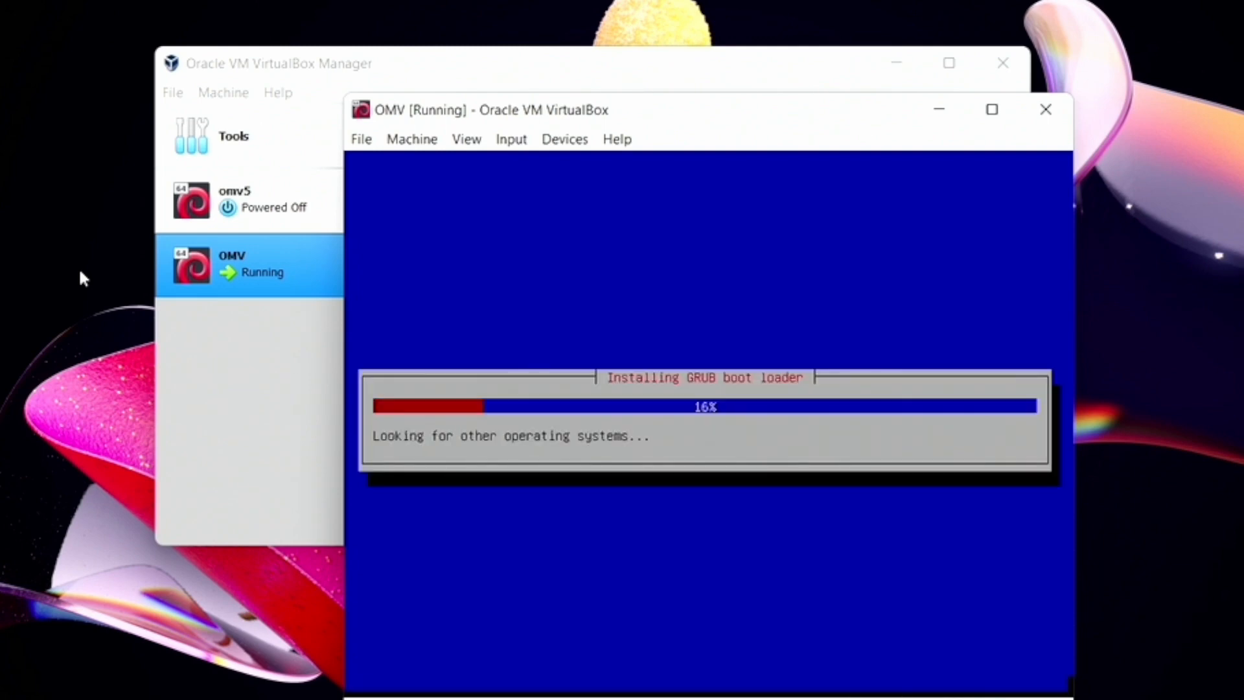
- Install the GRUB boot loader on /dev/sda and finish the installation to boot into the new system
{"action": "key", "text": "Down"}
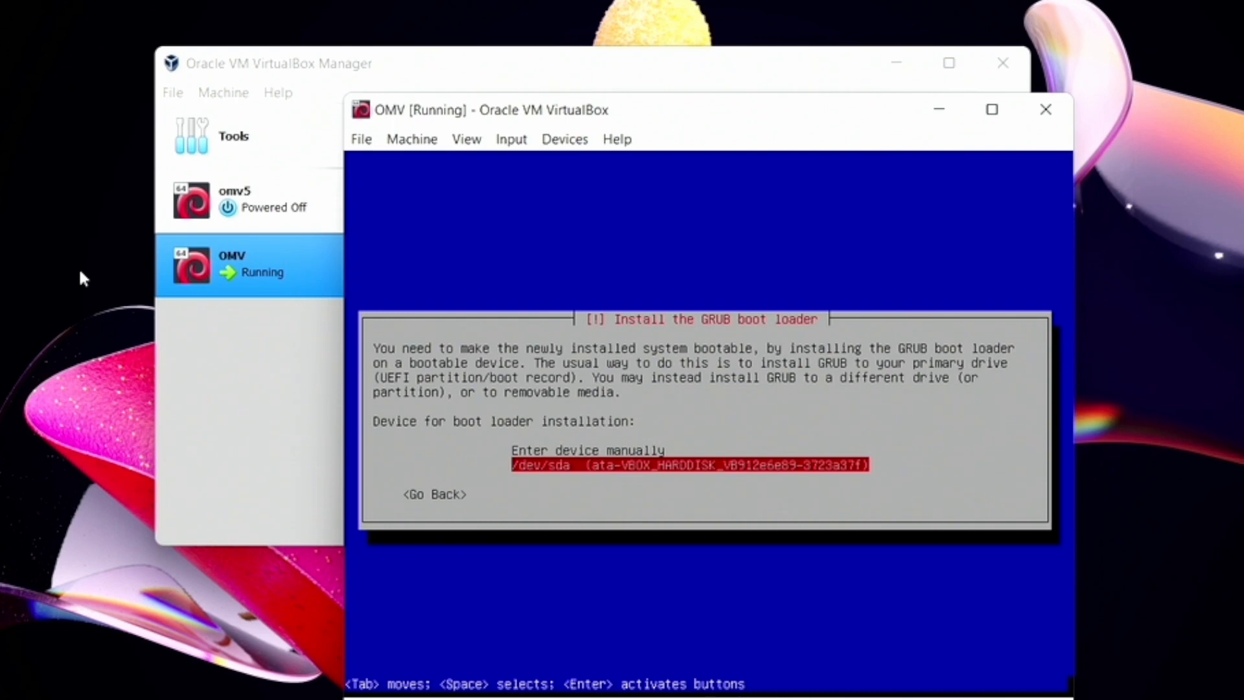
{"action": "key", "text": "Return"}
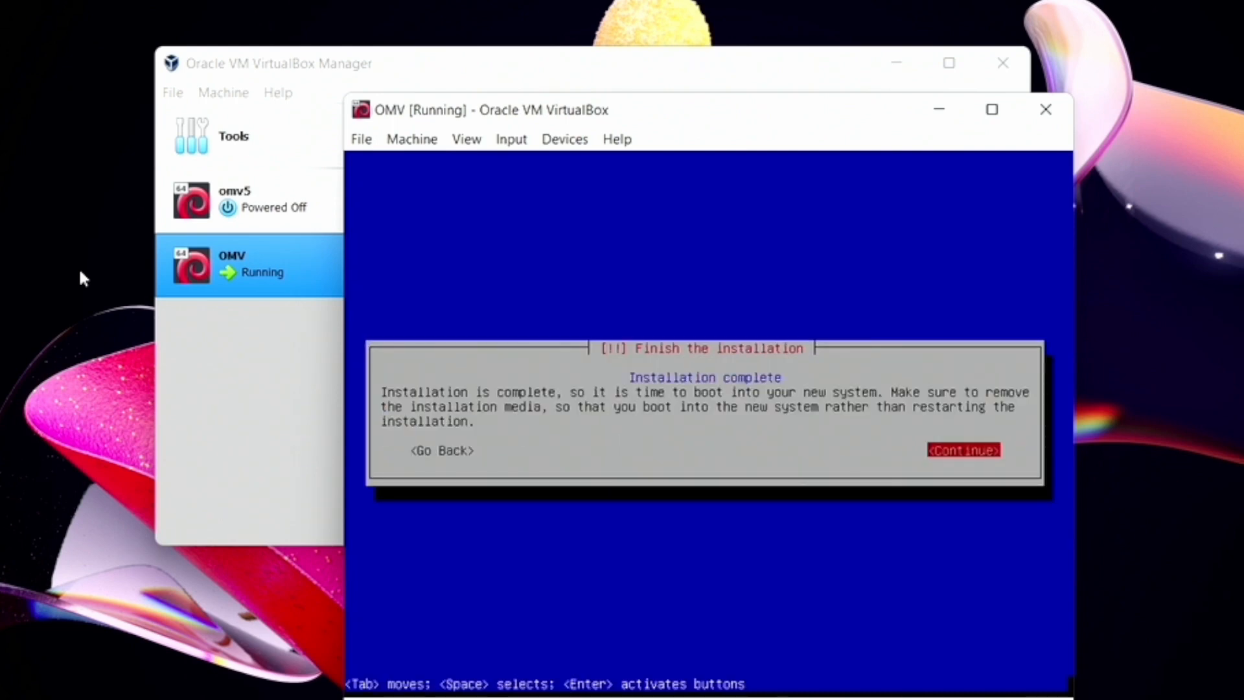
{"action": "key", "text": "Return"}
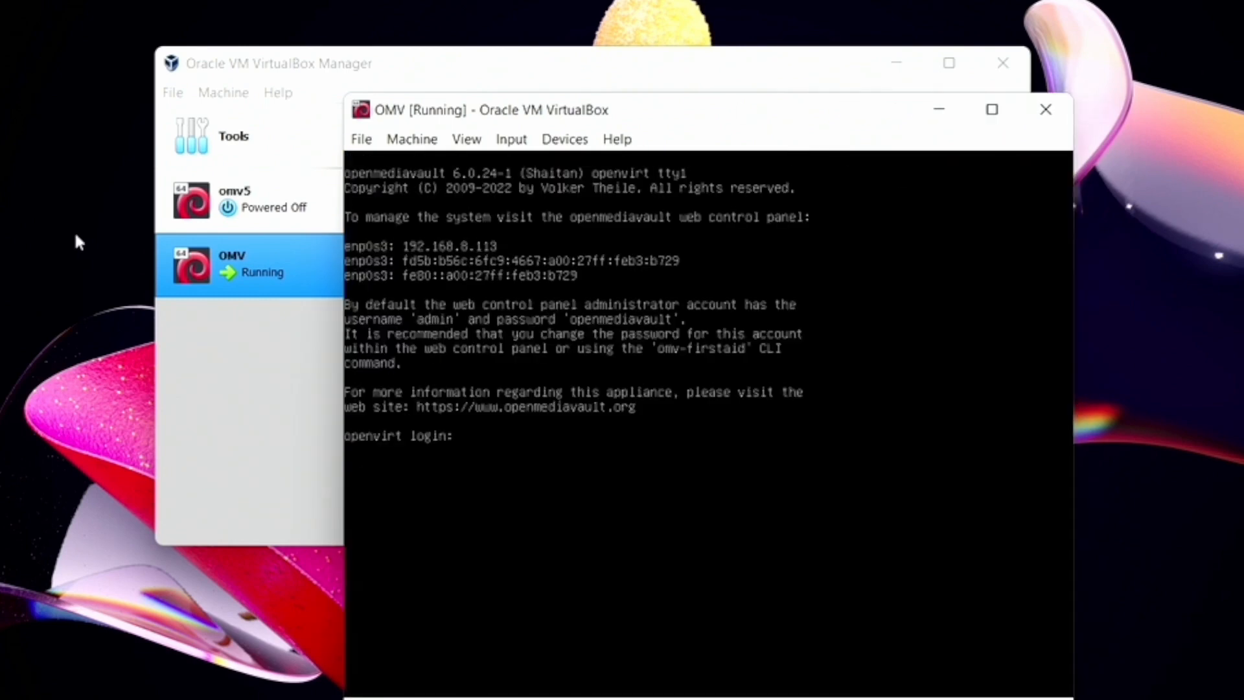
- Log in to the OMV console as root with the root password and run ip addr to check its network addresses
{"action": "key", "text": "Return"}
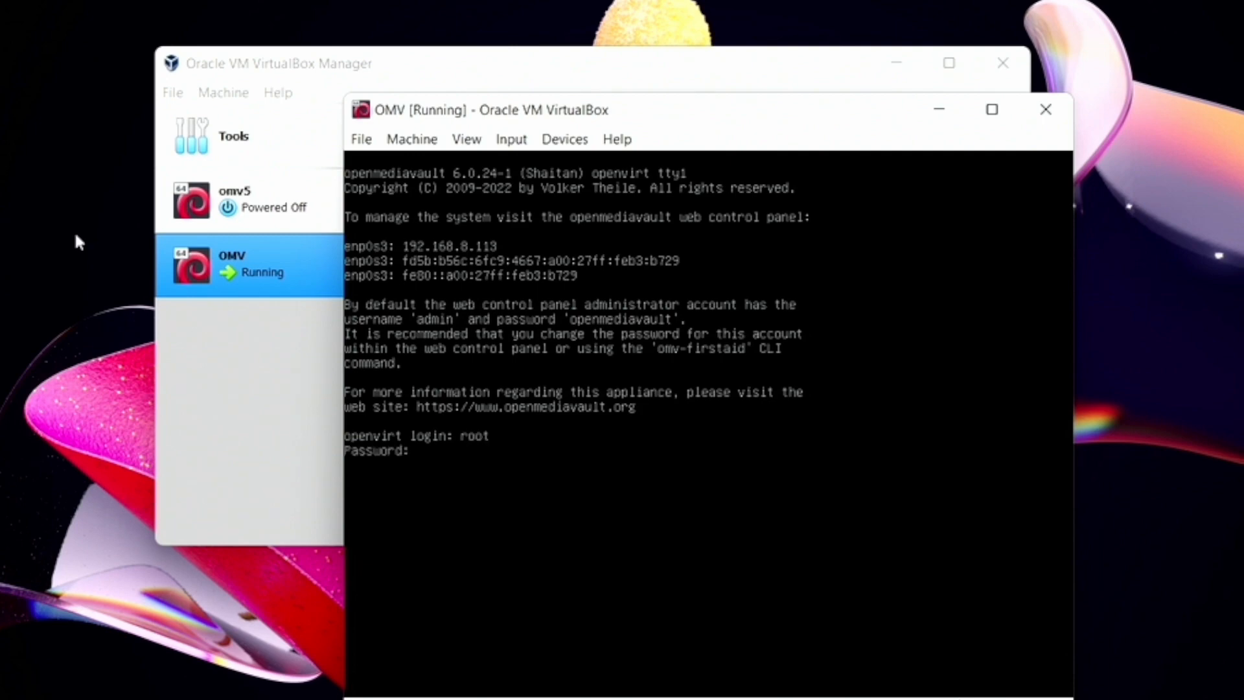
{"action": "key", "text": "Return"}
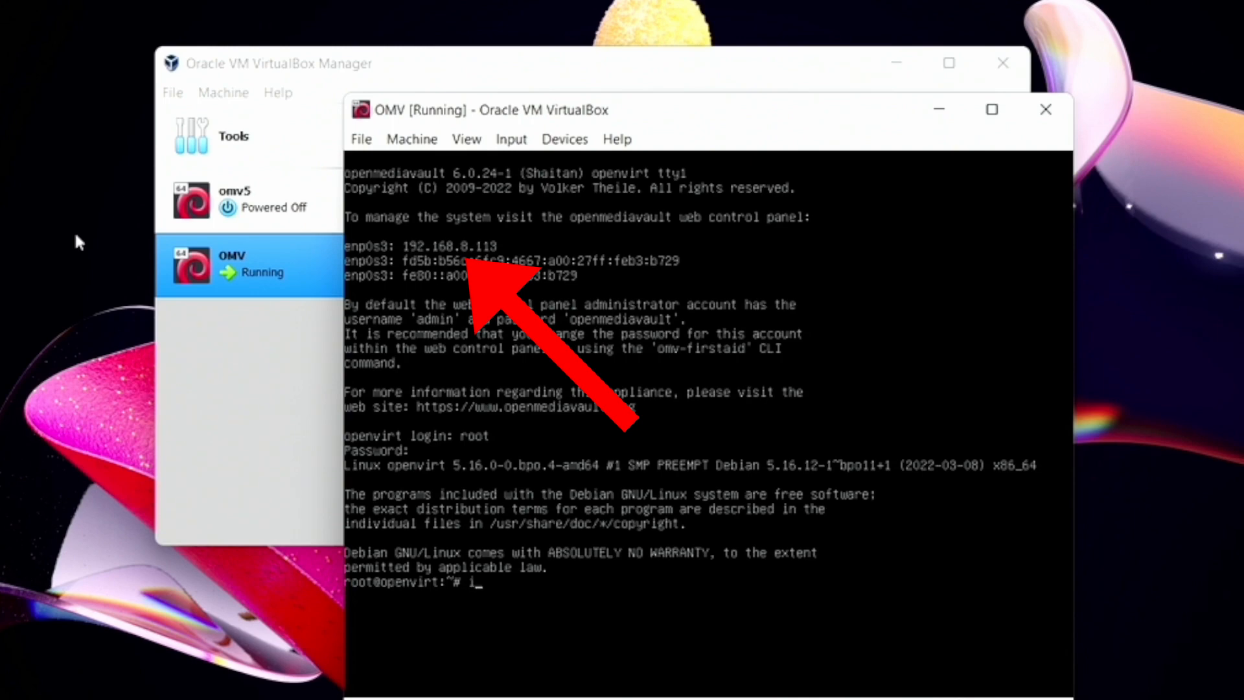
{"action": "type", "text": "p a"}
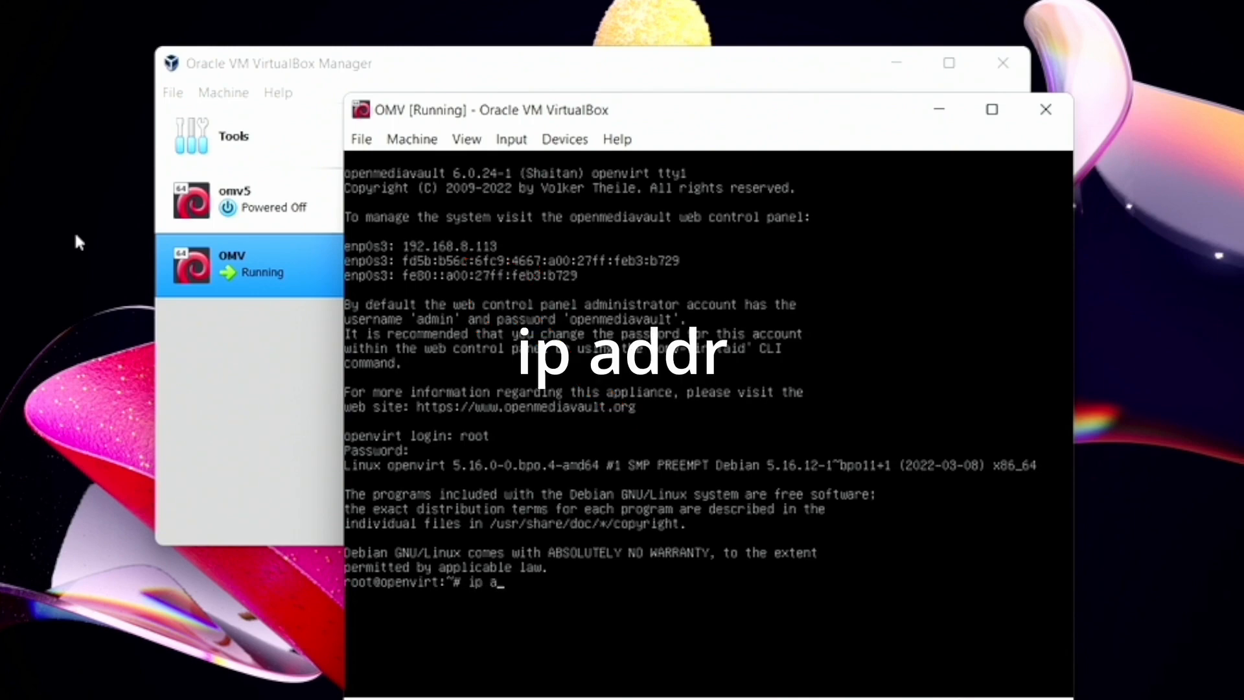
{"action": "type", "text": "ddr"}
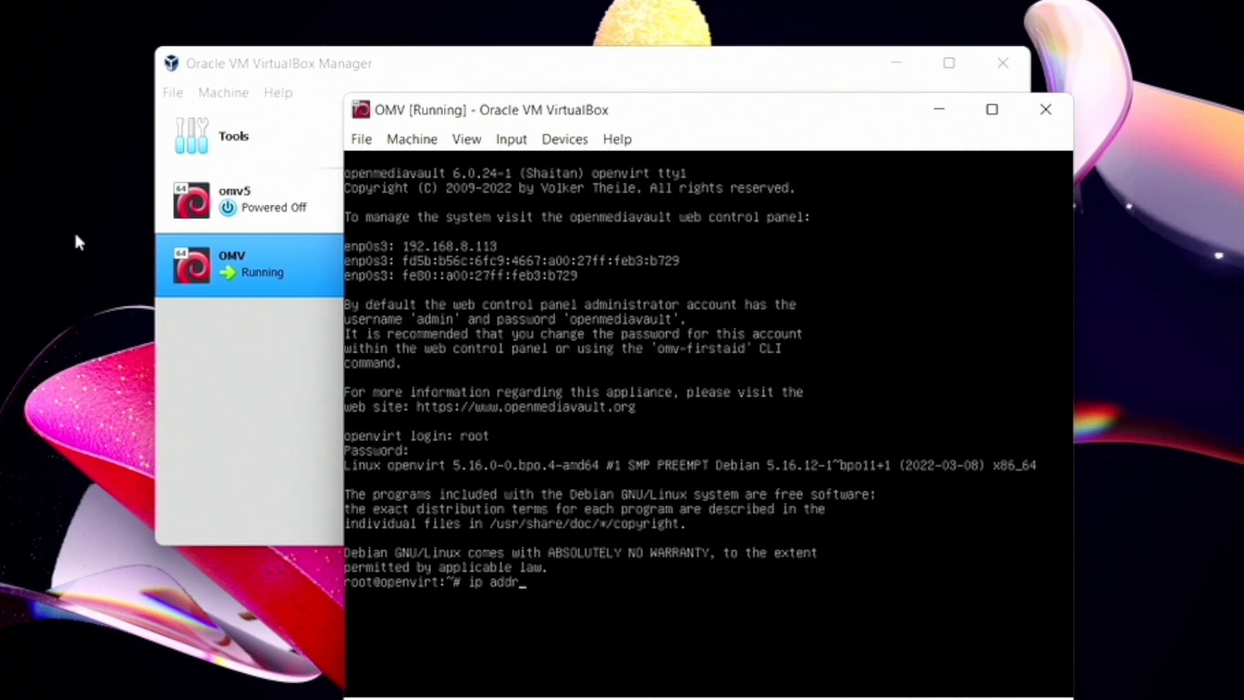
{"action": "key", "text": "Return"}
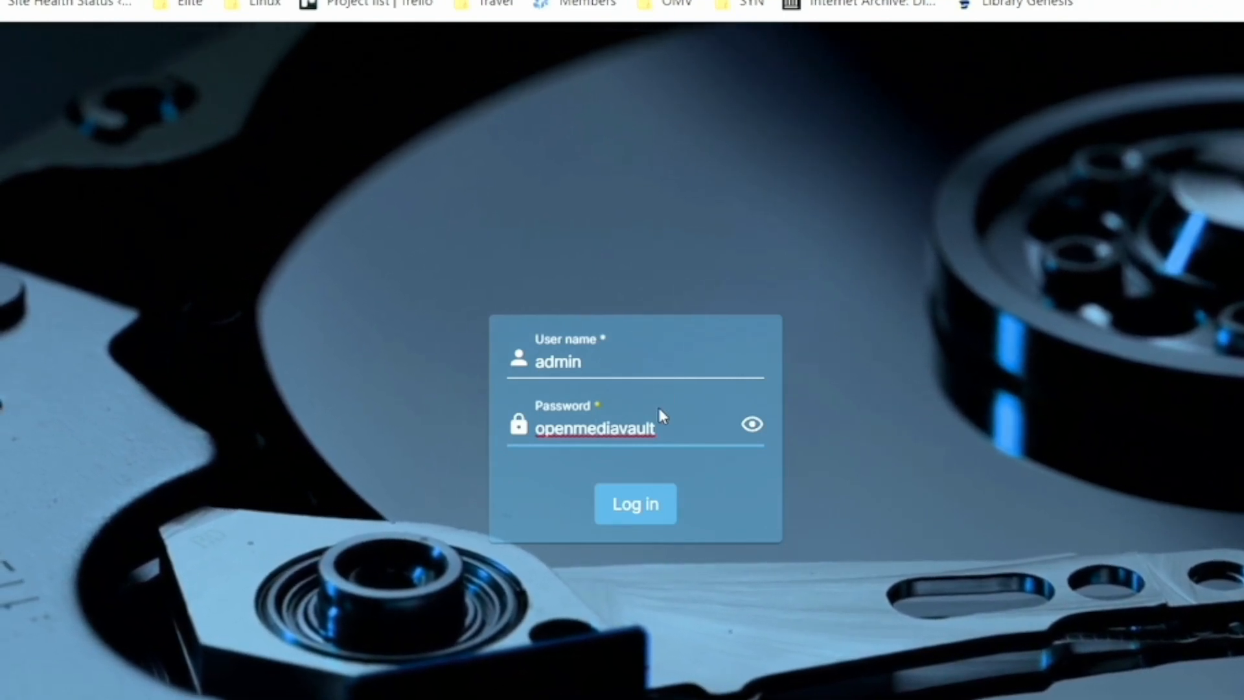
- Switch to the browser, log in to the openmediavault web control panel as admin with the account password, and open the dashboard settings page
{"action": "left_click", "coordinate": [648, 512]}
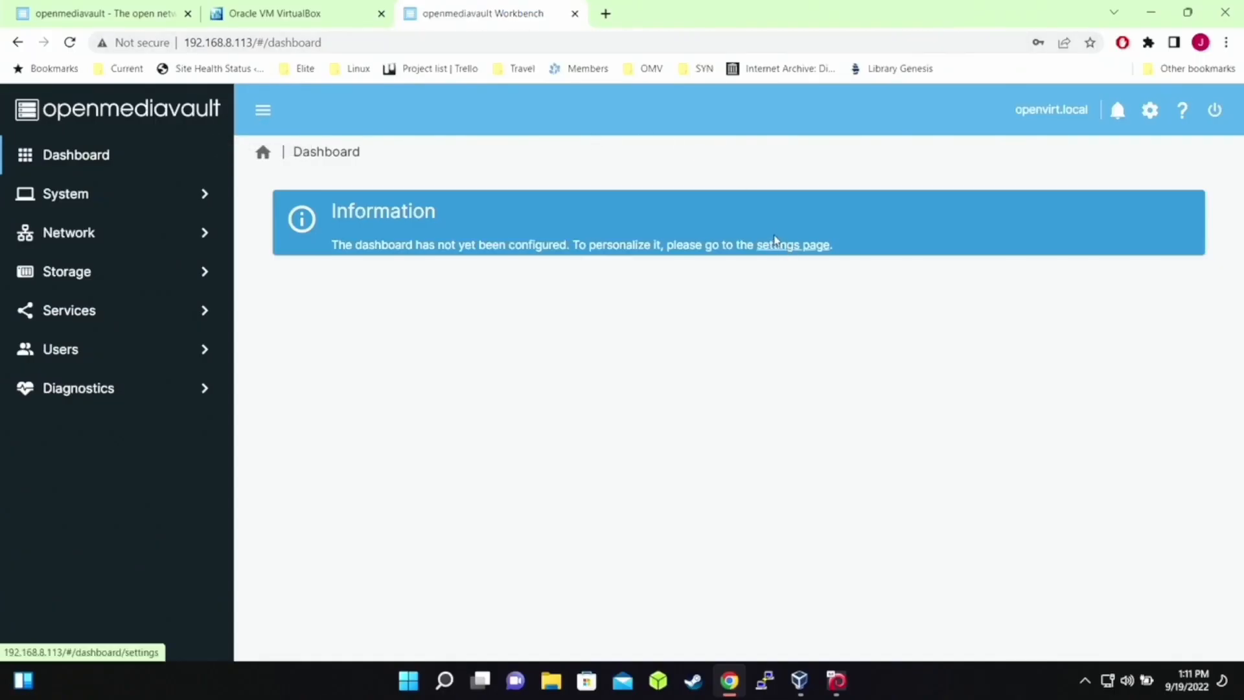
{"action": "left_click", "coordinate": [802, 247]}
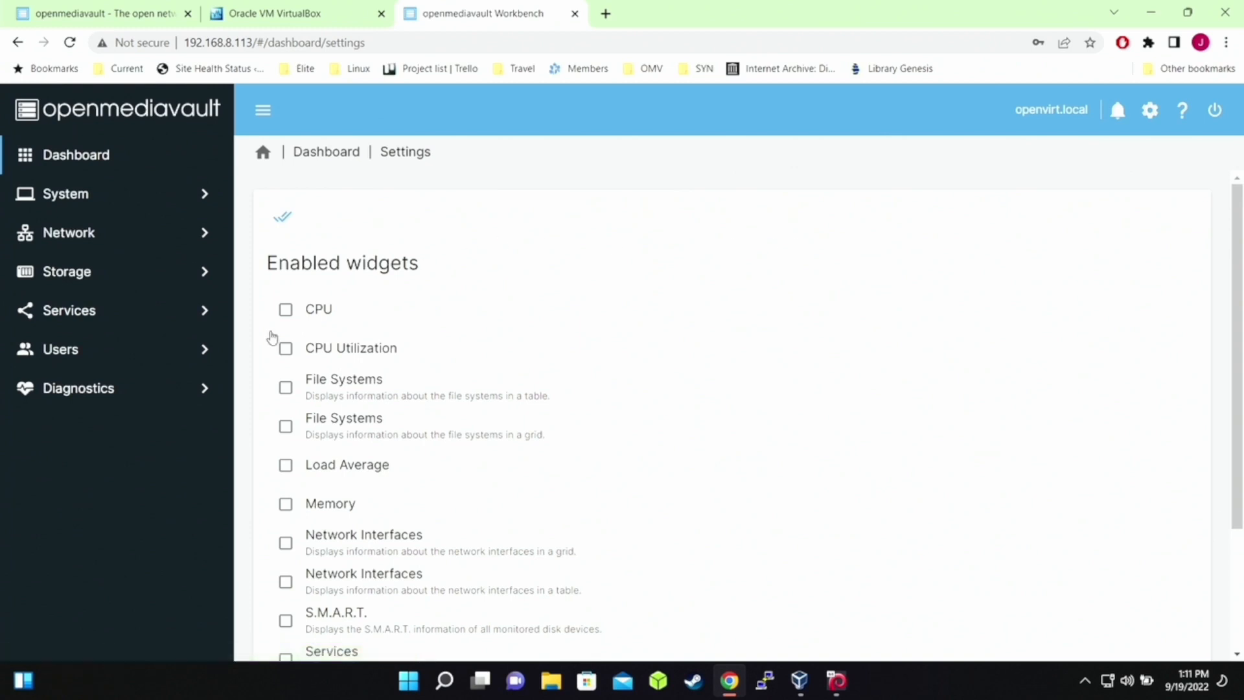
- Enable the CPU Utilization, File Systems table, Load Average, Memory, Network Interfaces table, S.M.A.R.T., Services grid and System Information widgets and save the dashboard settings
{"action": "left_click", "coordinate": [281, 346]}
{"action": "left_click", "coordinate": [284, 387]}
{"action": "left_click", "coordinate": [284, 465]}
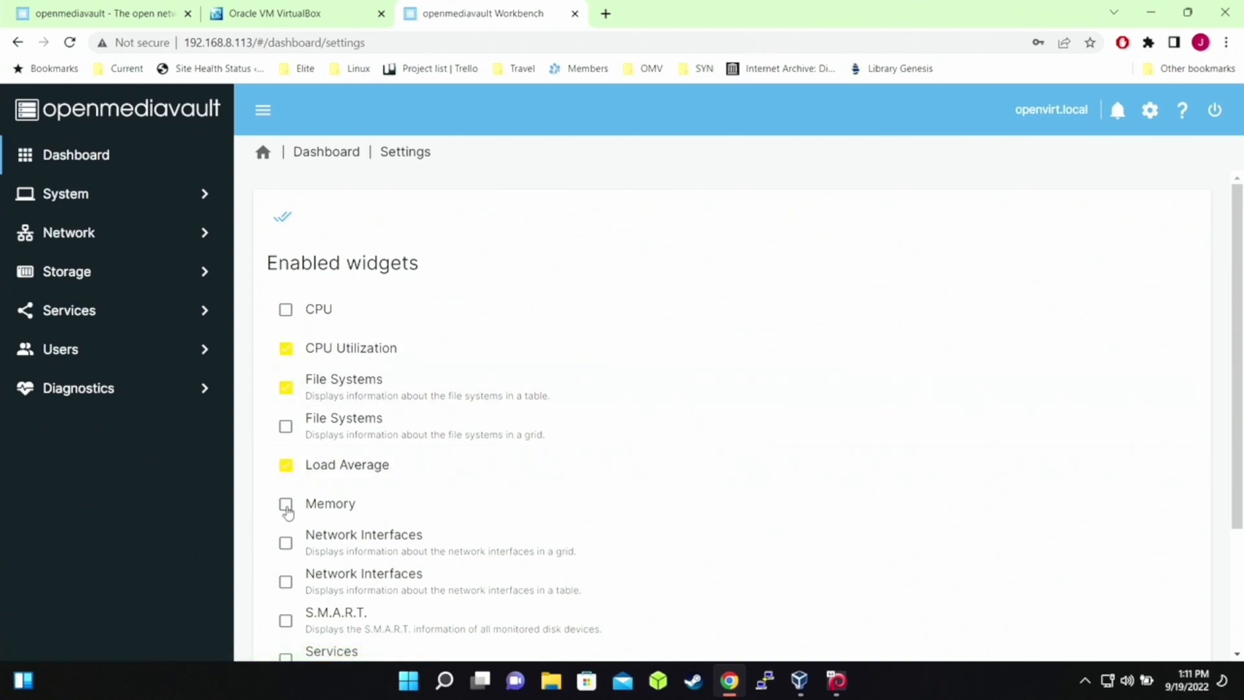
{"action": "left_click", "coordinate": [285, 504]}
{"action": "left_click", "coordinate": [287, 582]}
{"action": "left_click", "coordinate": [287, 620]}
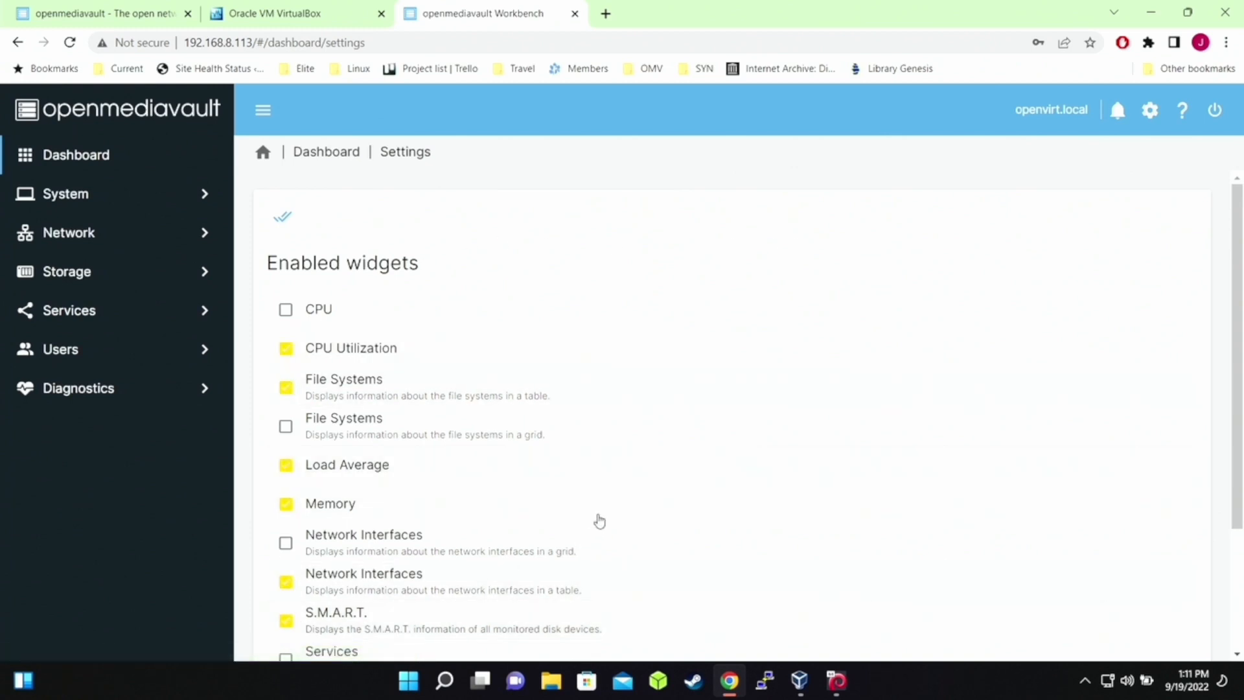
{"action": "scroll", "coordinate": [601, 533], "scroll_direction": "down", "scroll_amount": 3}
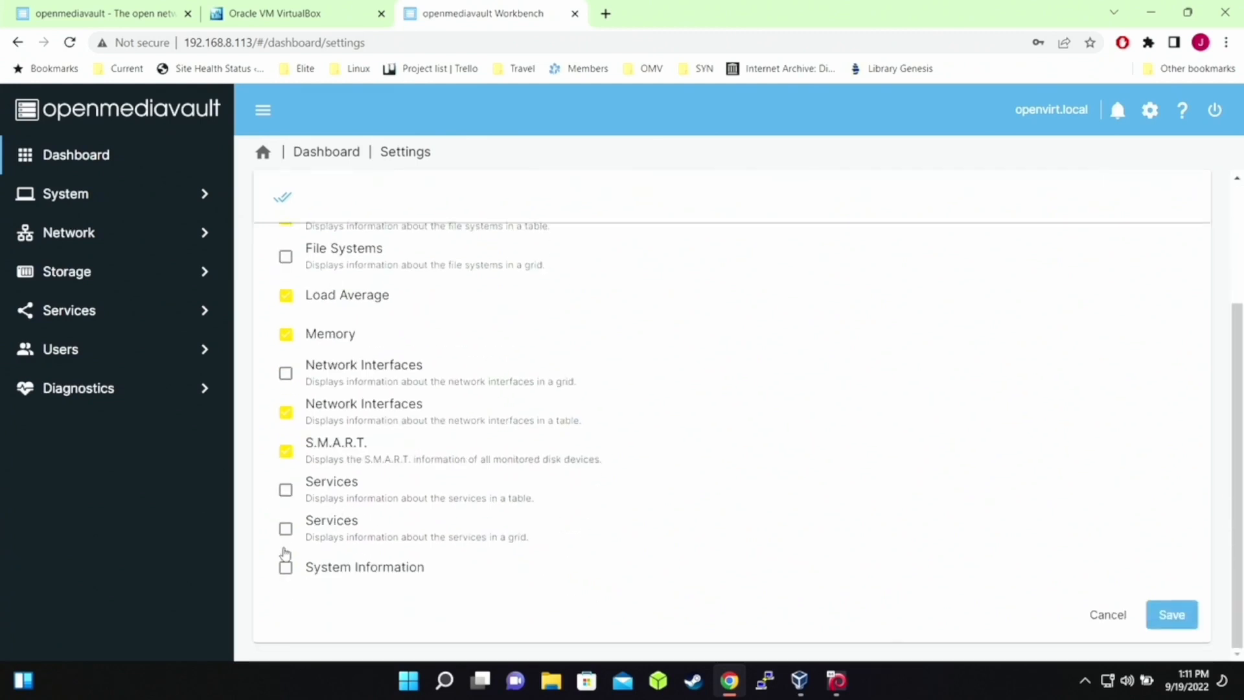
{"action": "left_click", "coordinate": [285, 568]}
{"action": "left_click", "coordinate": [1172, 615]}
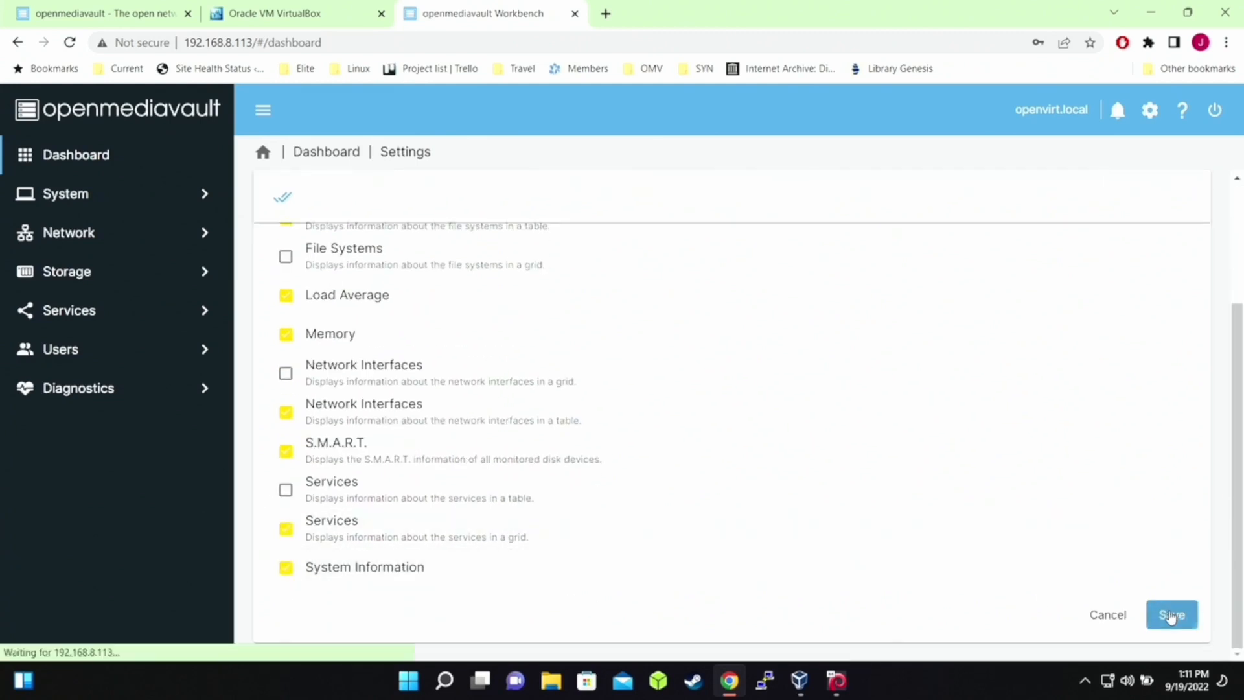